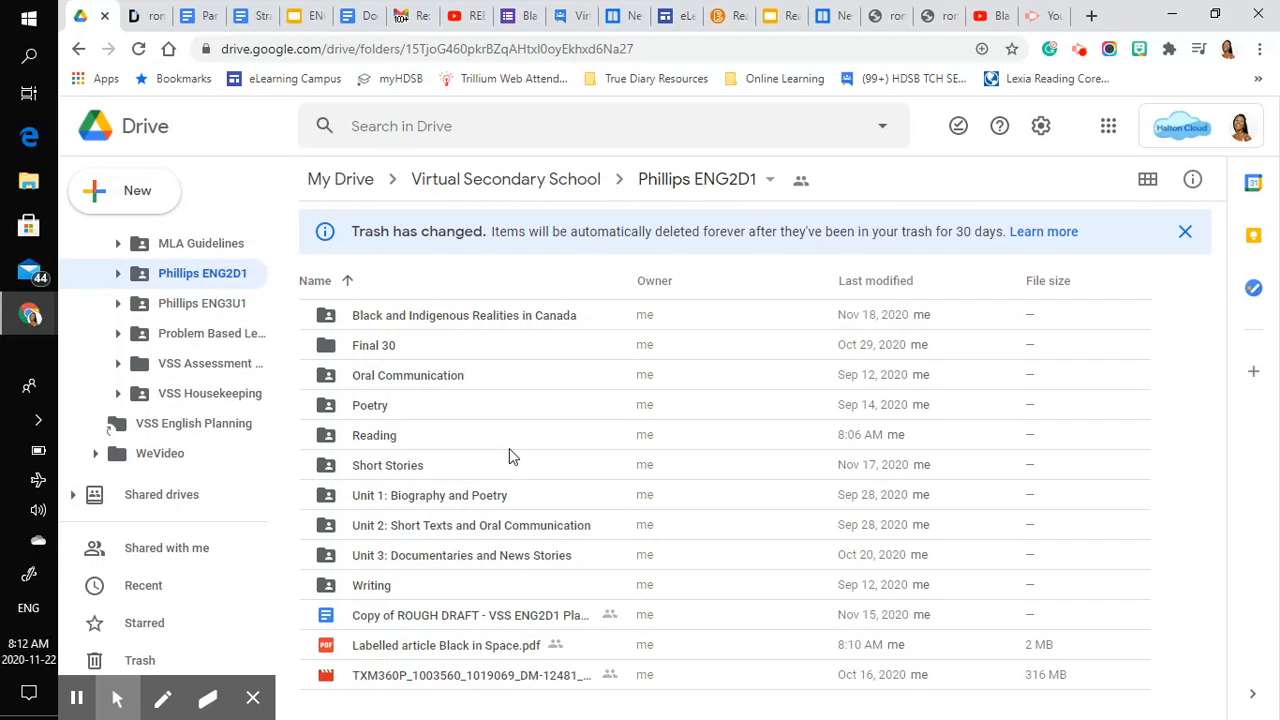
- Enter Reading as the name for a new folder in the ENG2D1 course folder, but cancel creating it
click(380, 437)
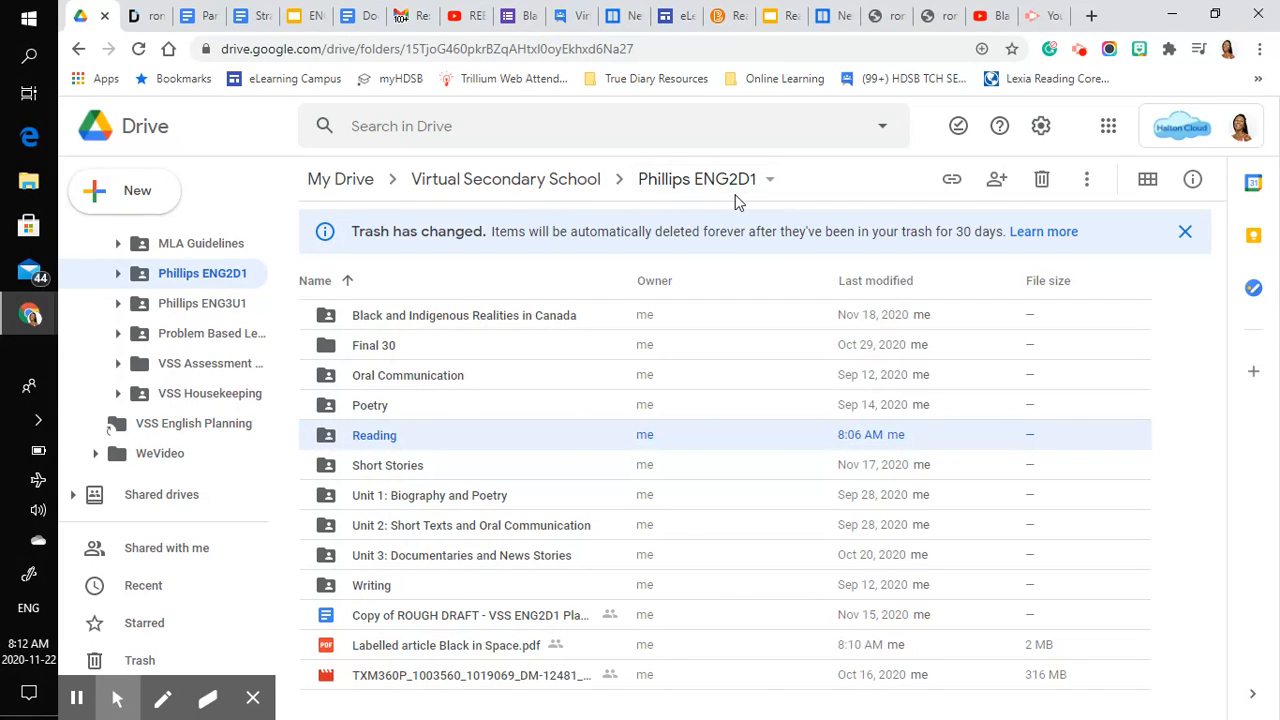
click(140, 211)
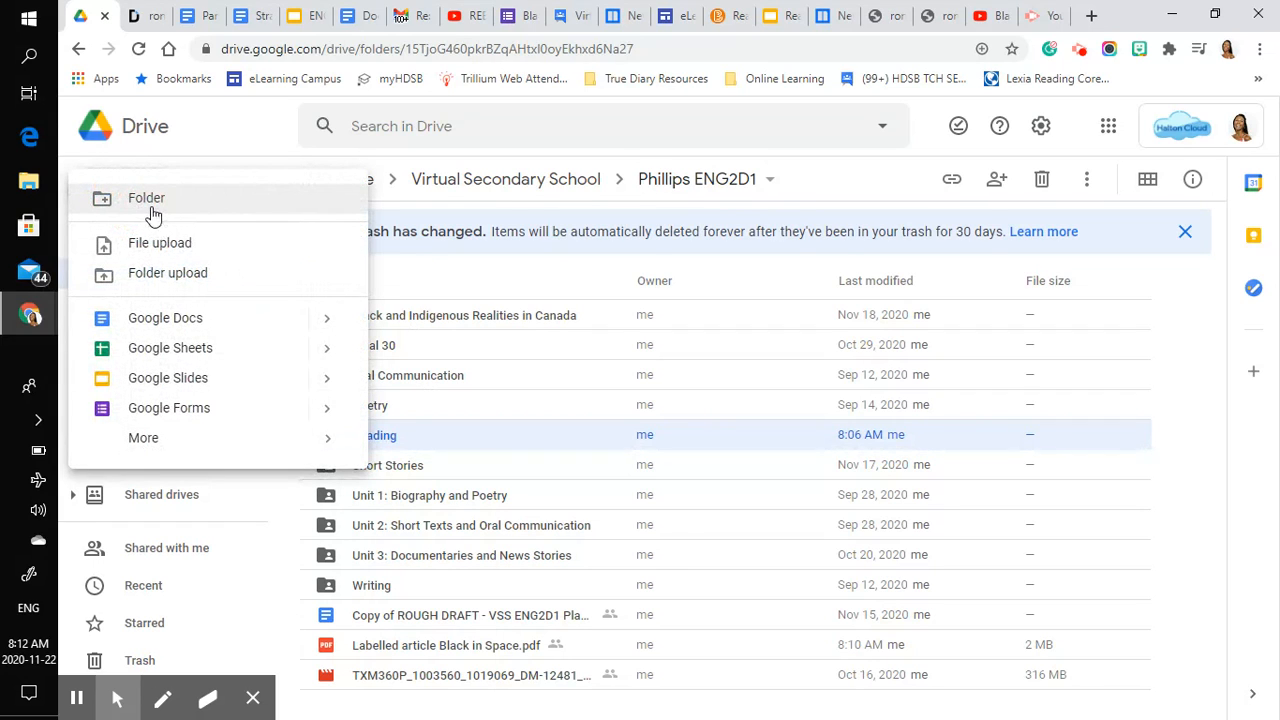
click(151, 210)
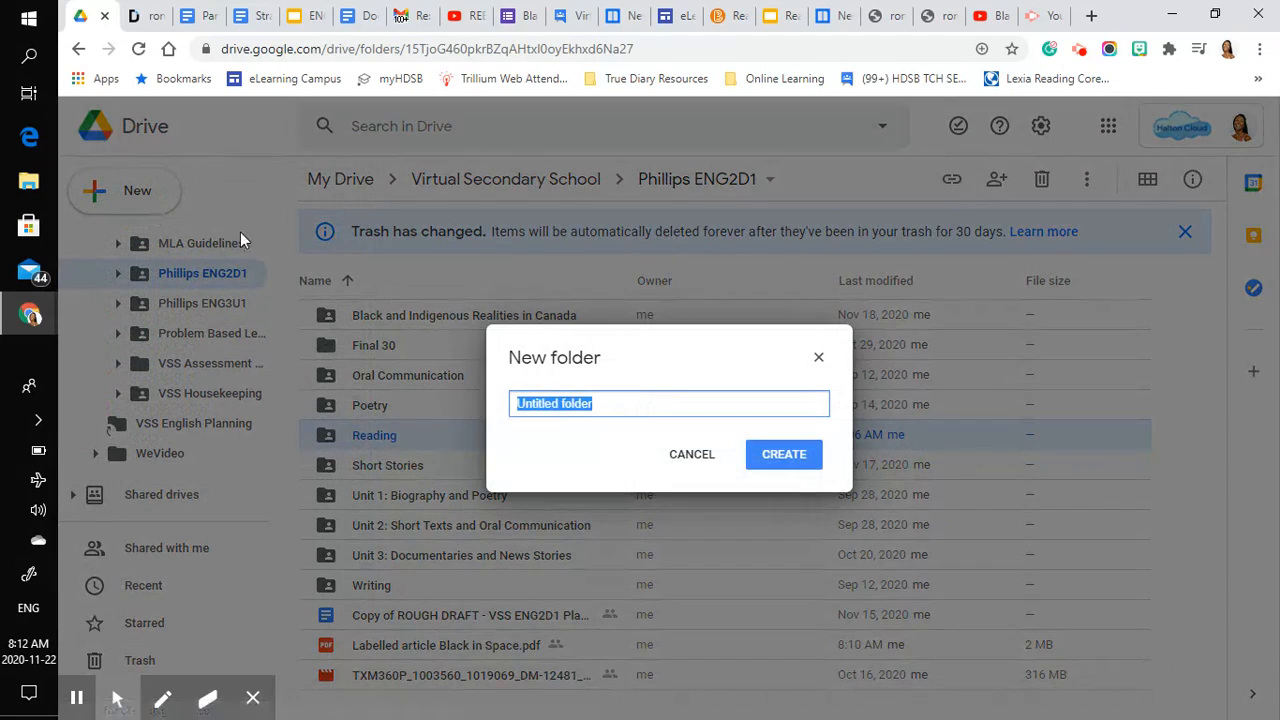
text(Reading)
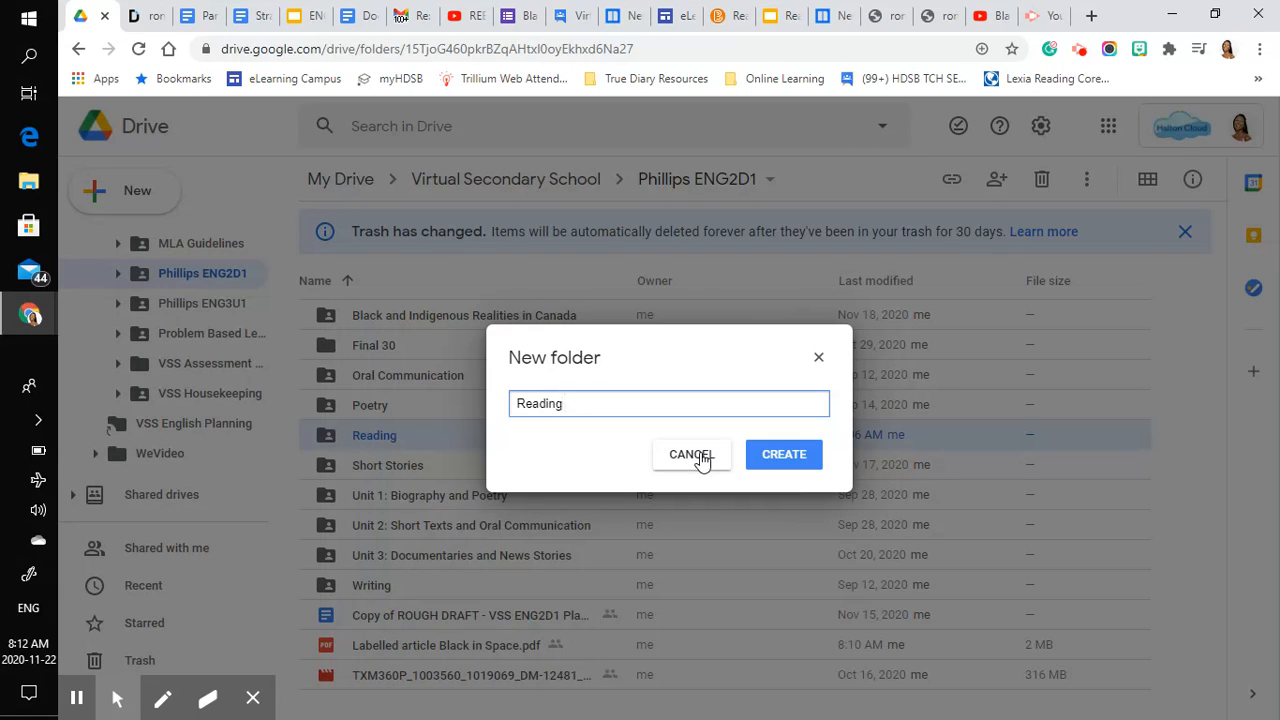
click(701, 457)
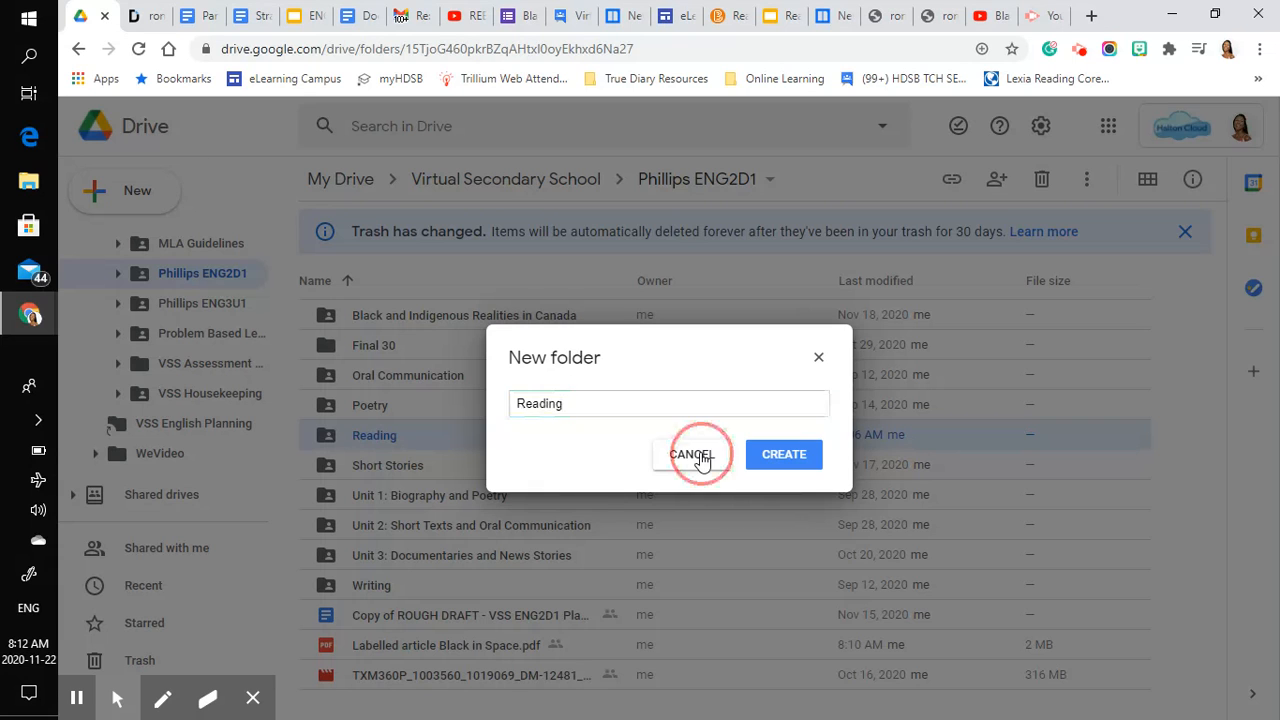
- Switch to the Newsela "Black in Space" article and open its printable Article Only version
click(836, 16)
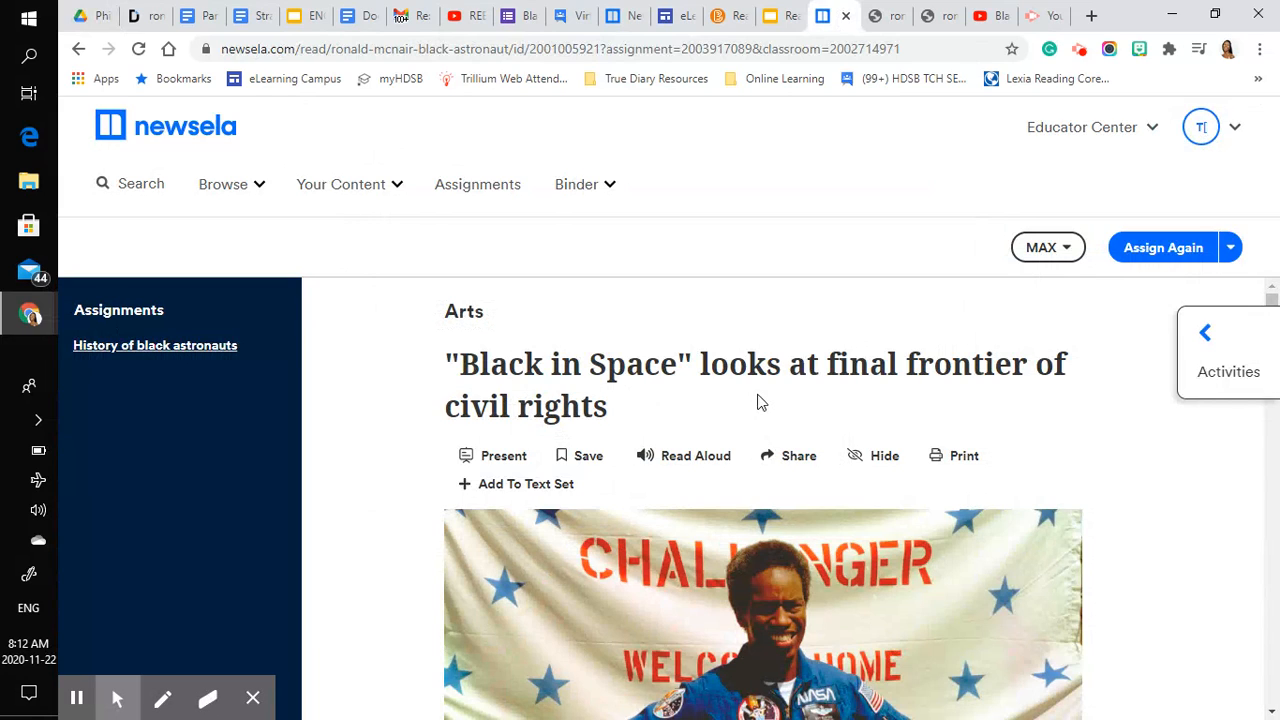
click(965, 458)
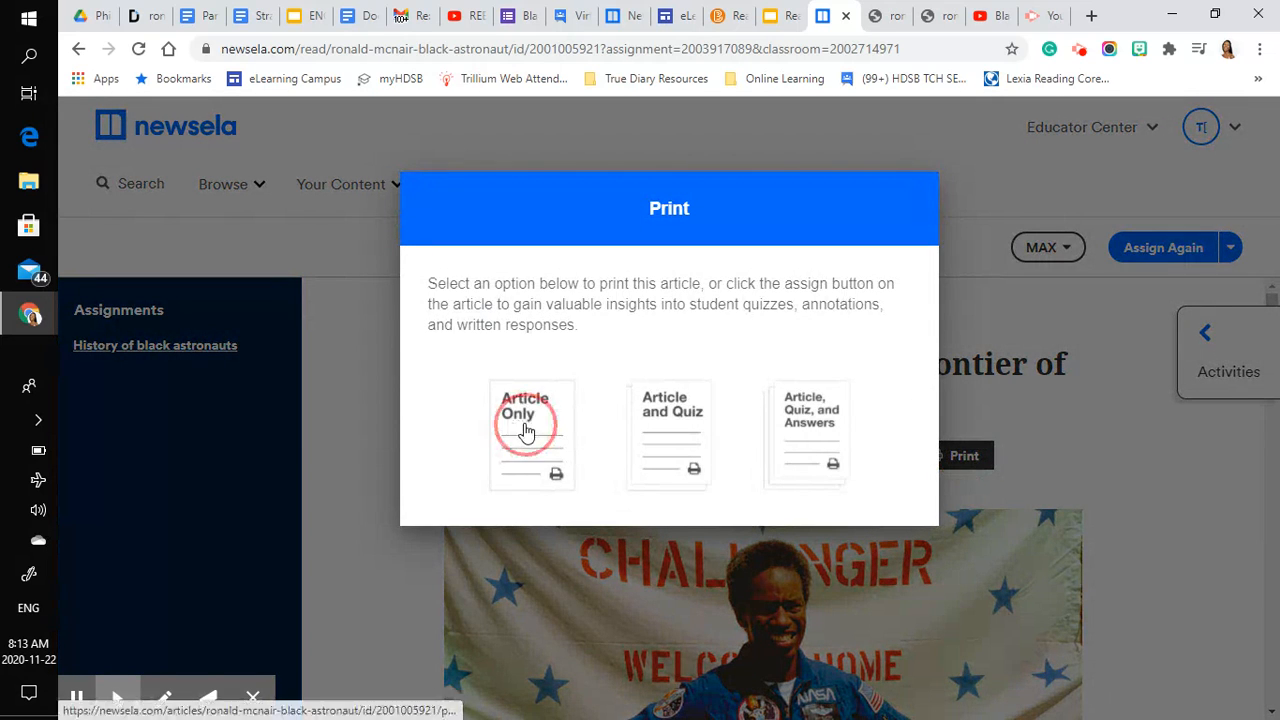
click(526, 432)
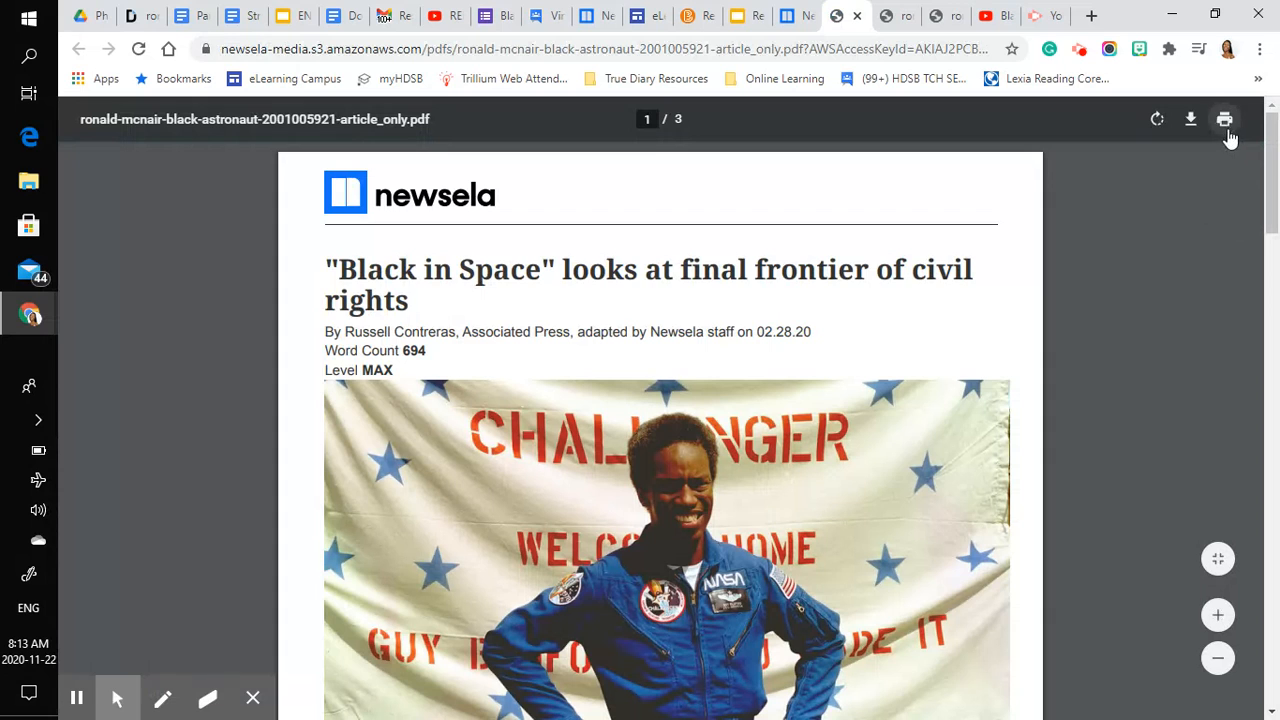
- Print the article with Save as PDF as the destination and proceed to choosing a save location
click(1225, 120)
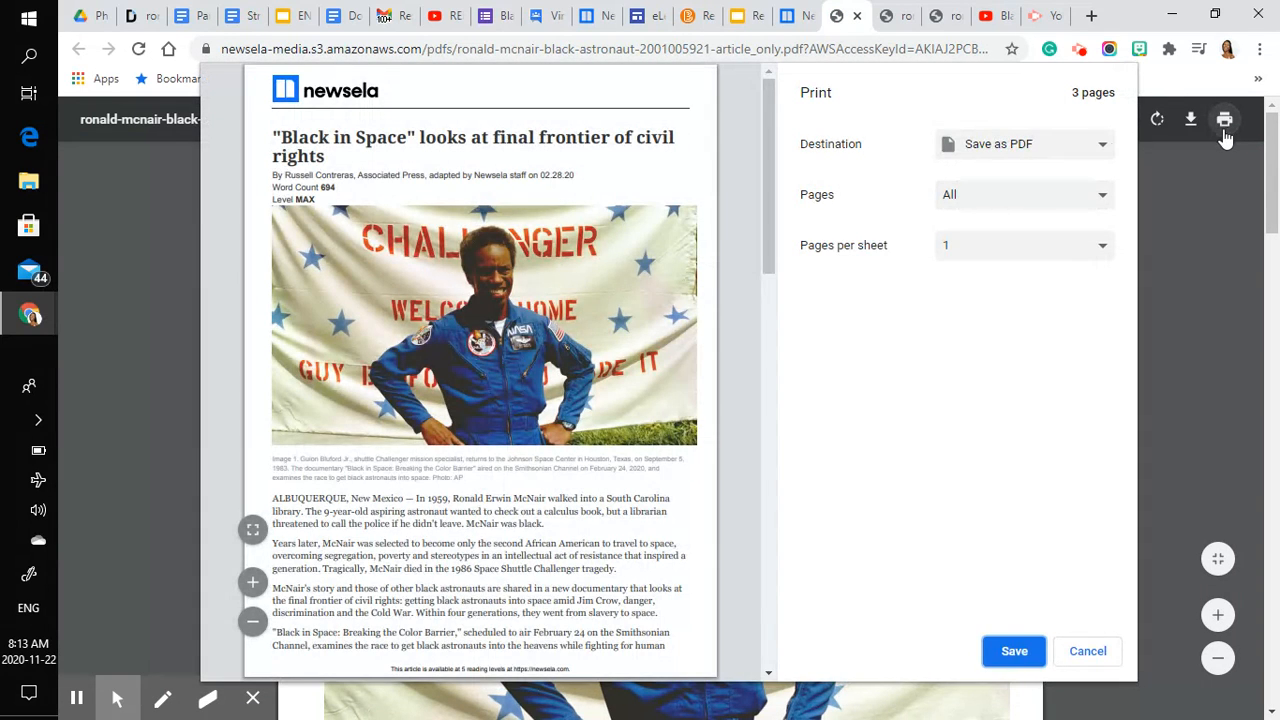
click(1071, 145)
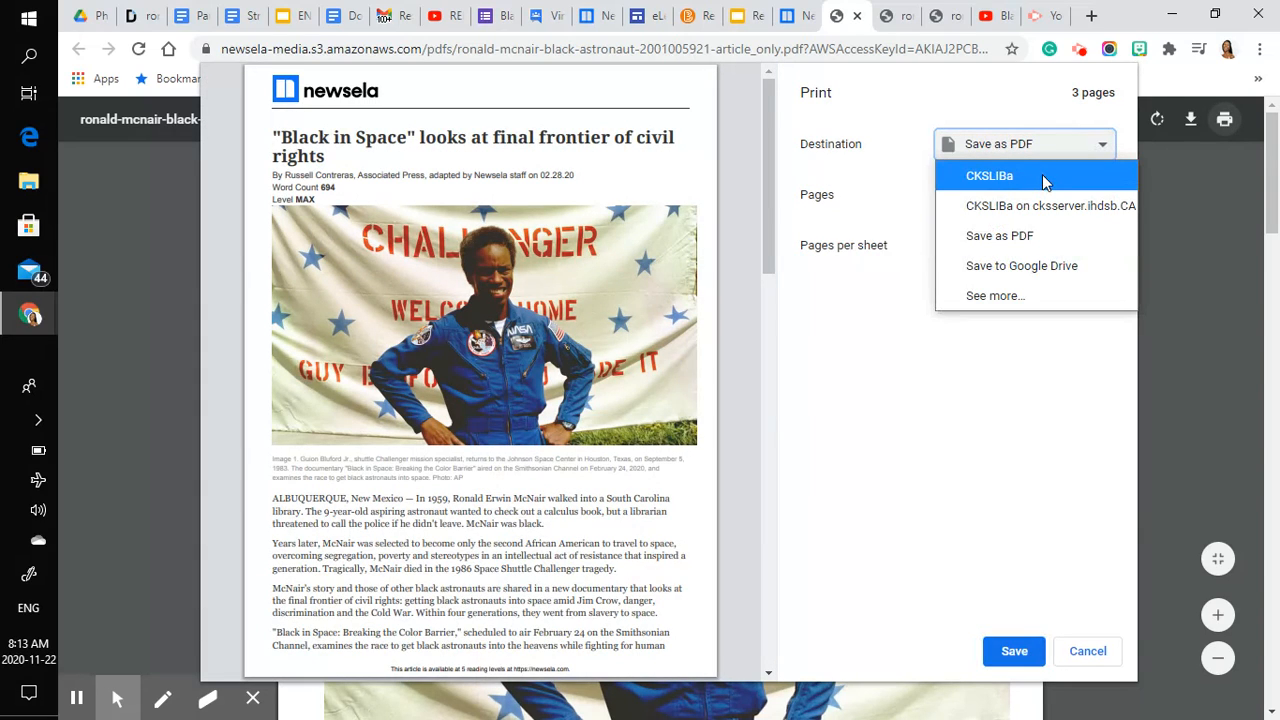
click(1034, 240)
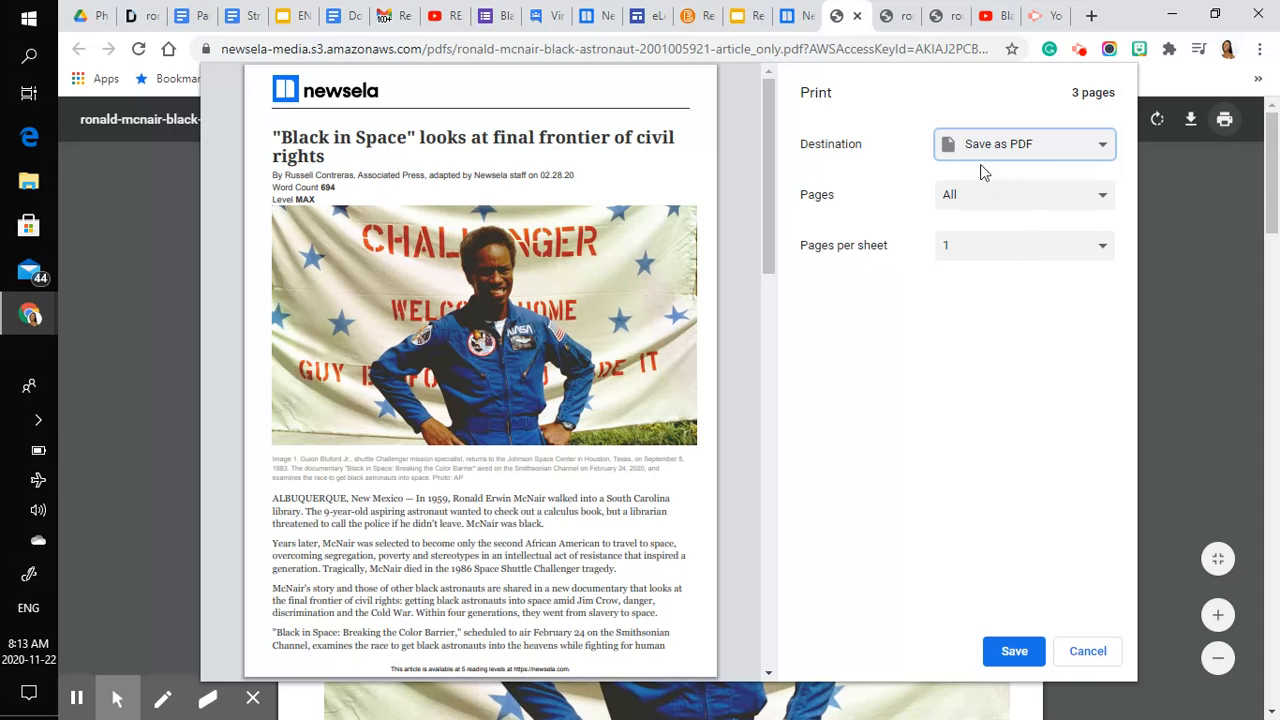
click(1010, 652)
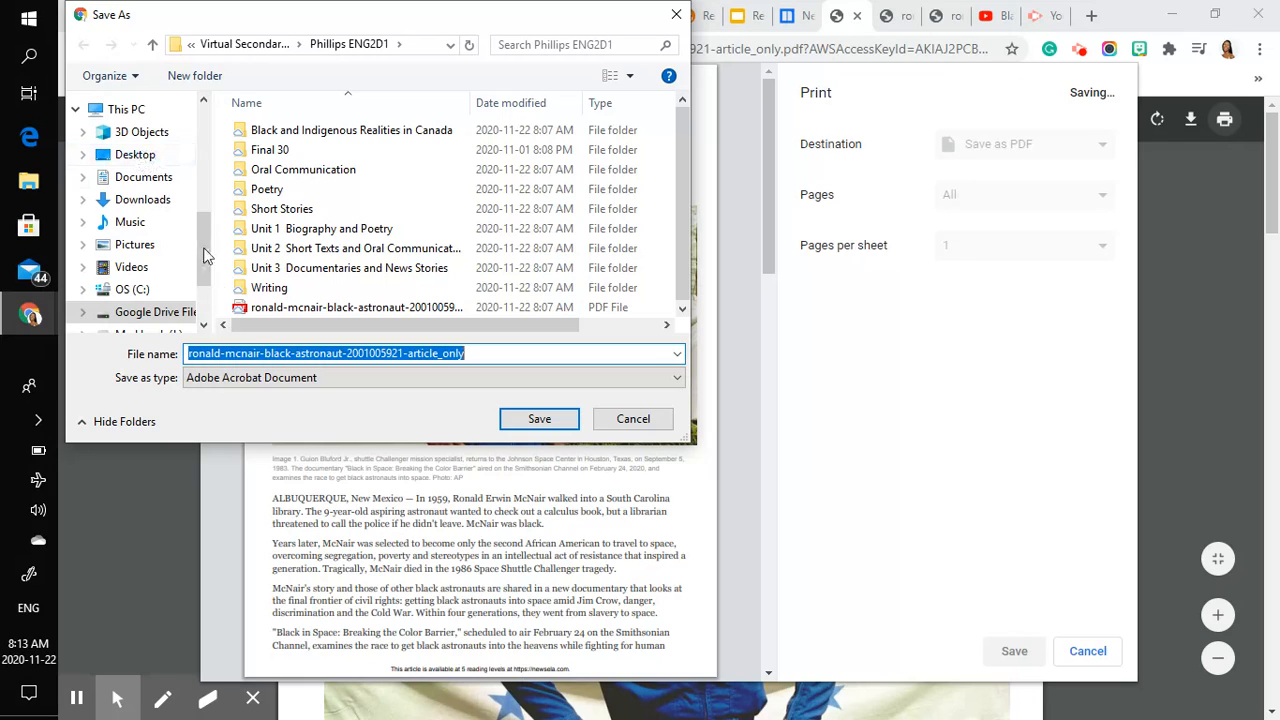
- Browse the save location to the ENG2D1 folder in Virtual Secondary School on My Drive, but cancel the save and the print
click(176, 322)
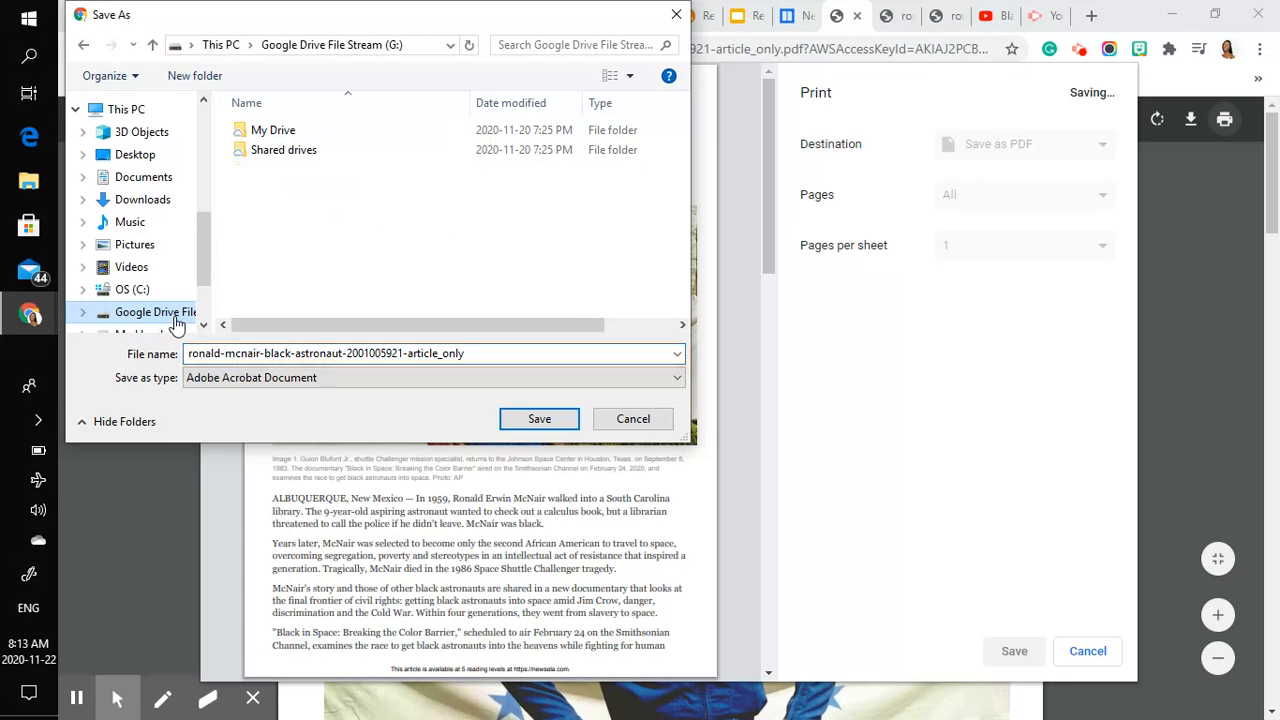
click(279, 136)
double_click(277, 133)
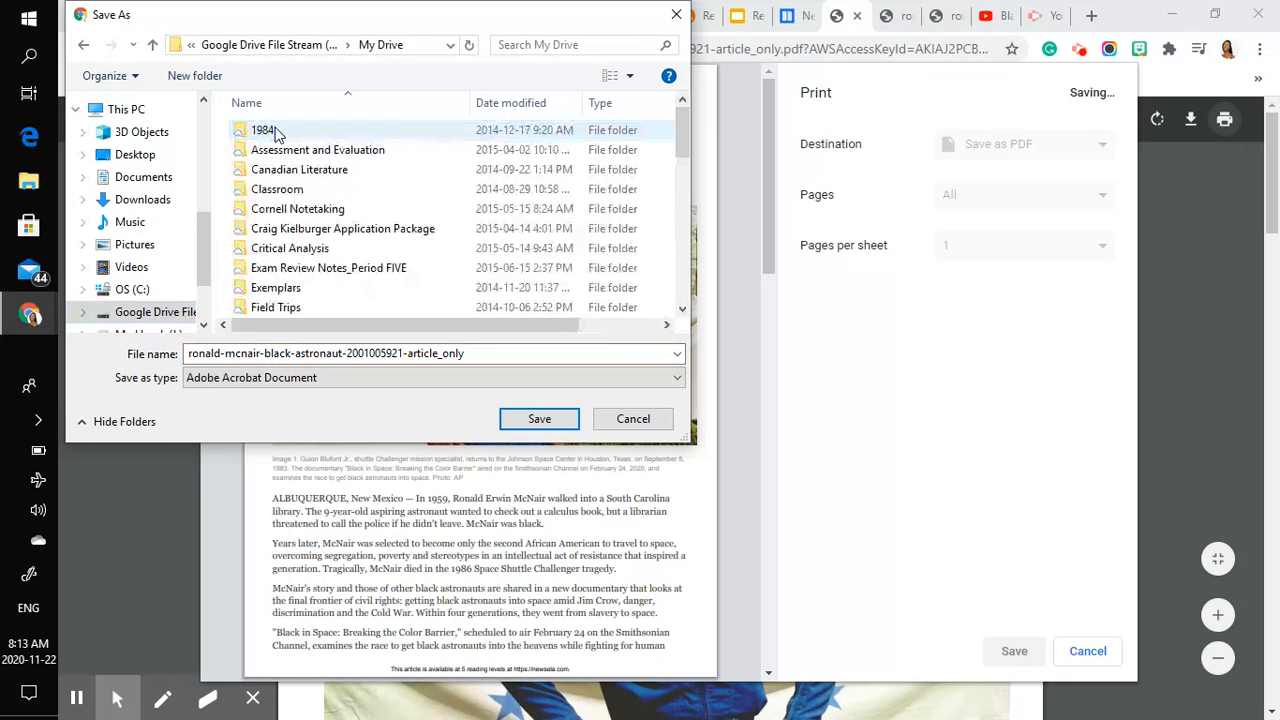
scroll(385, 255, down, 5)
scroll(388, 255, down, 15)
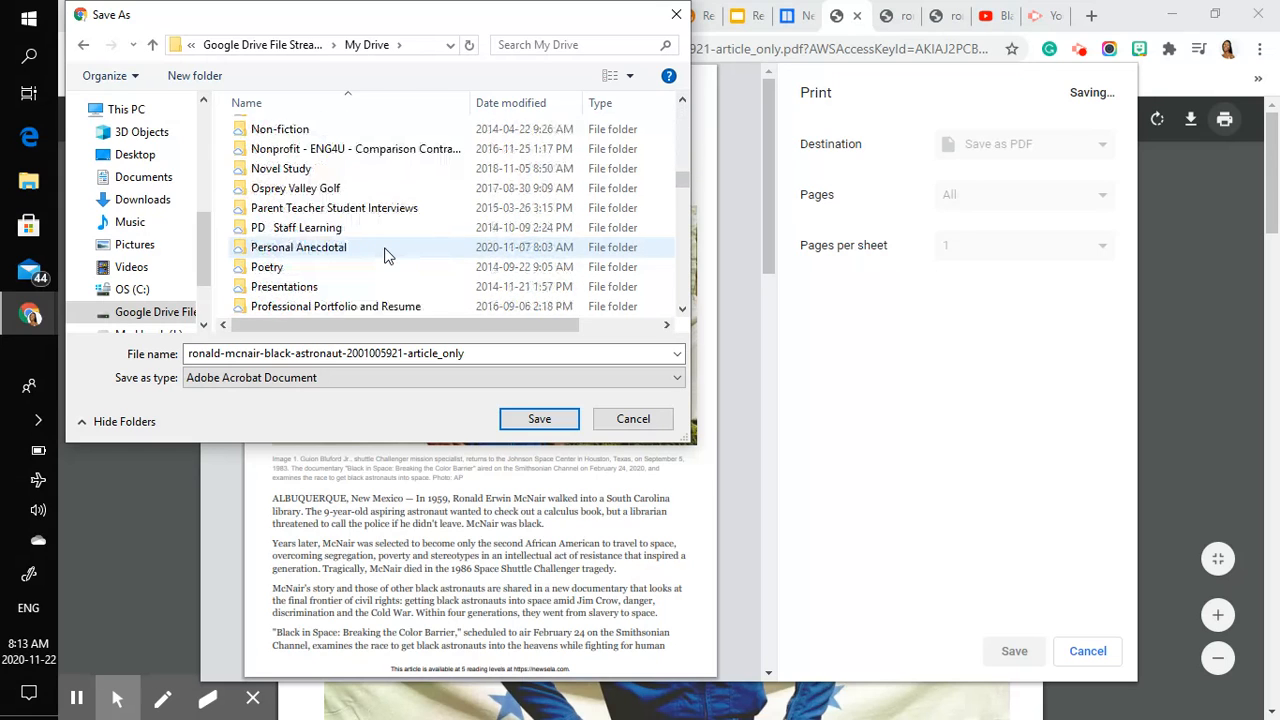
scroll(388, 255, down, 7)
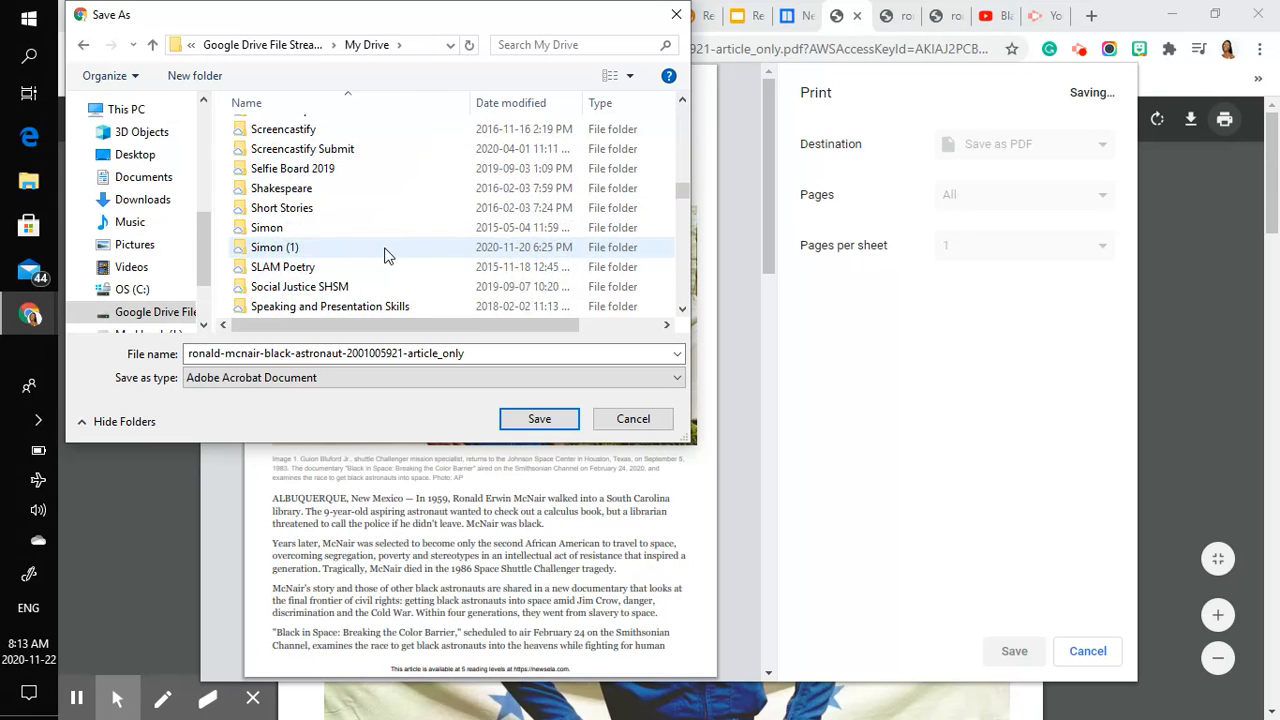
double_click(365, 190)
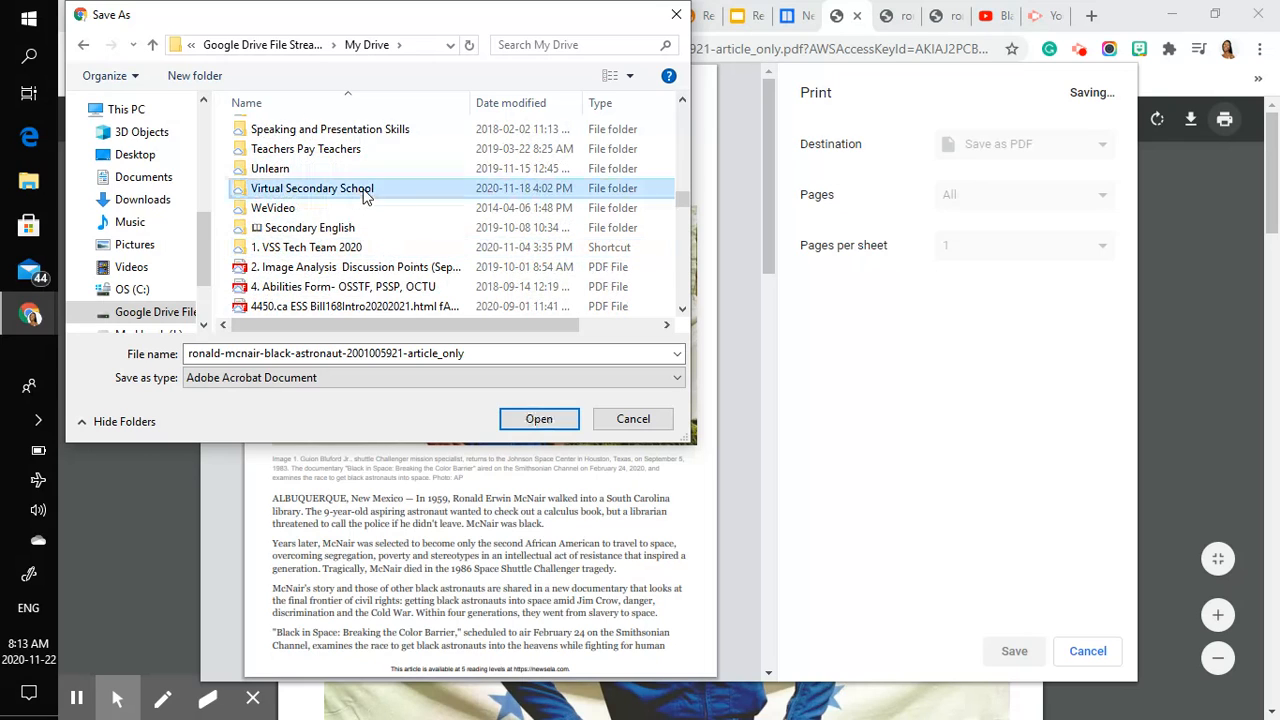
scroll(365, 197, down, 1)
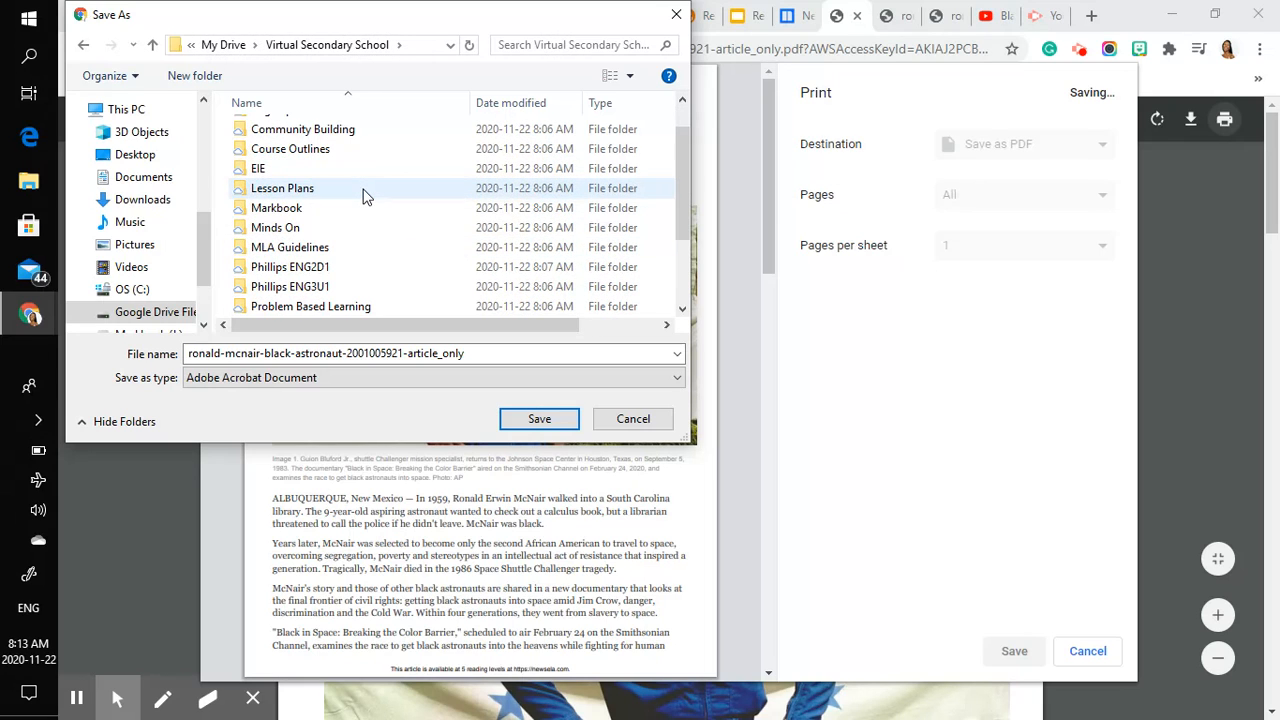
double_click(300, 268)
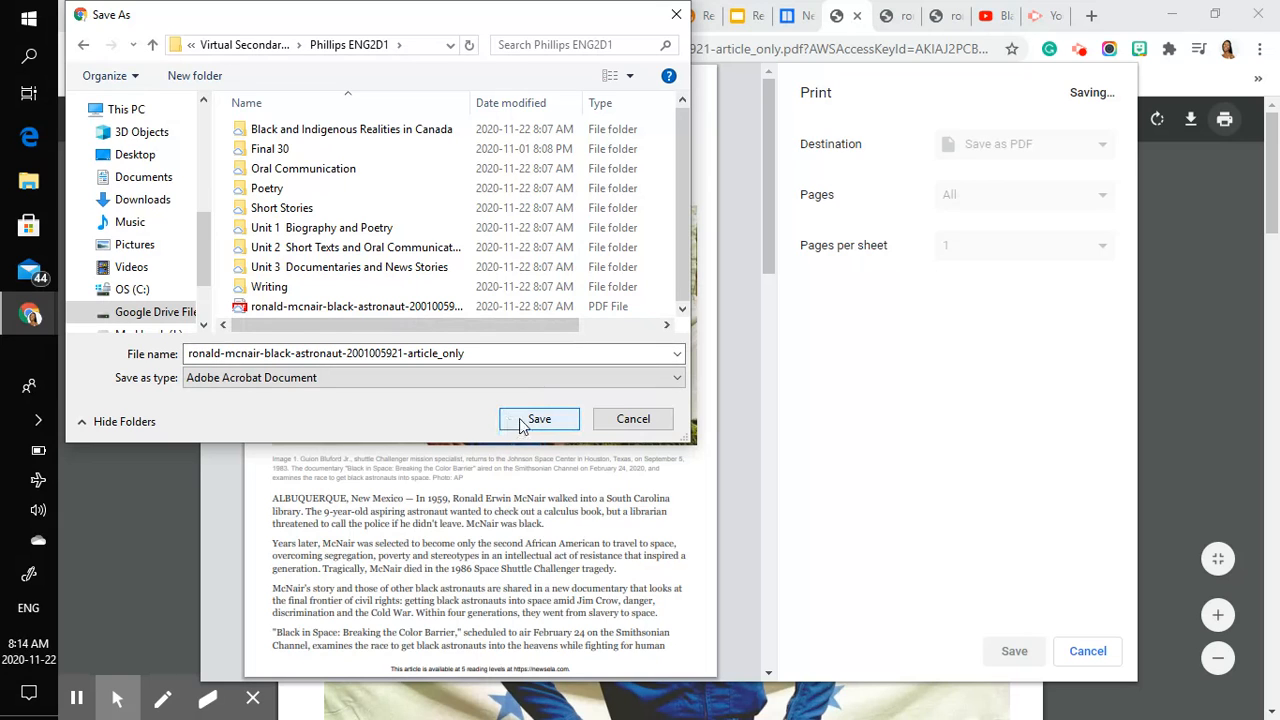
click(650, 423)
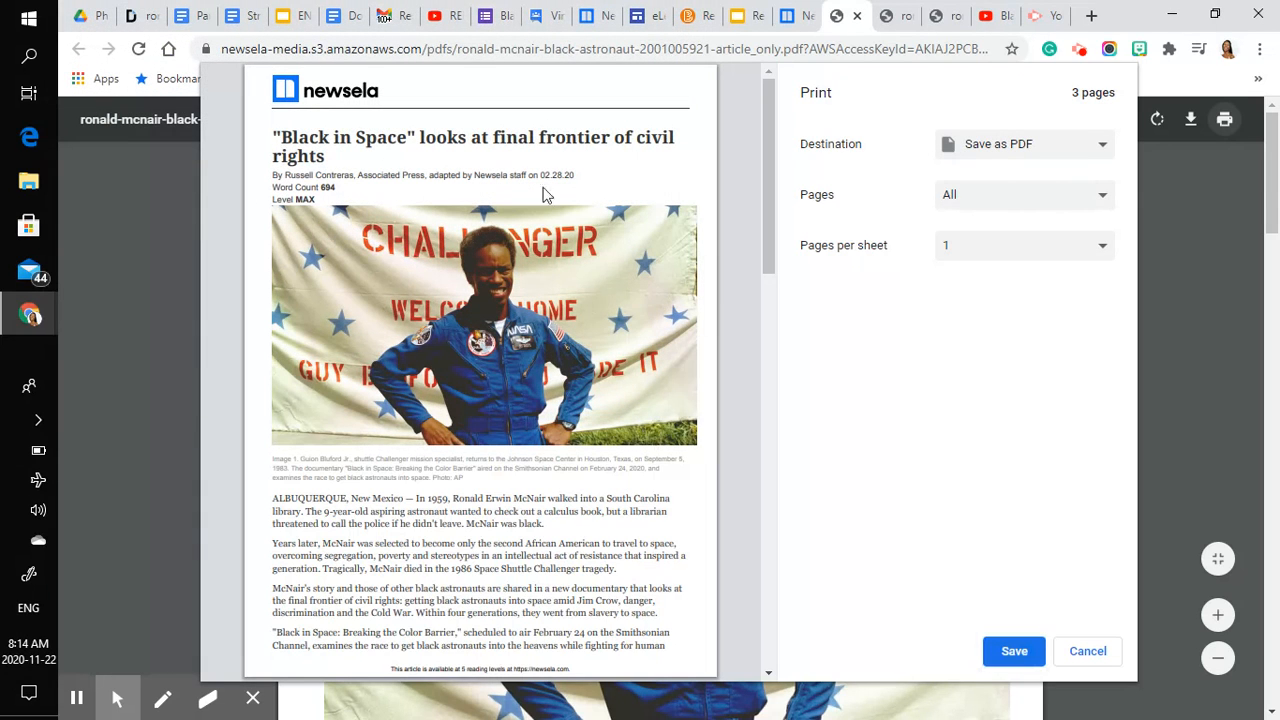
click(1088, 652)
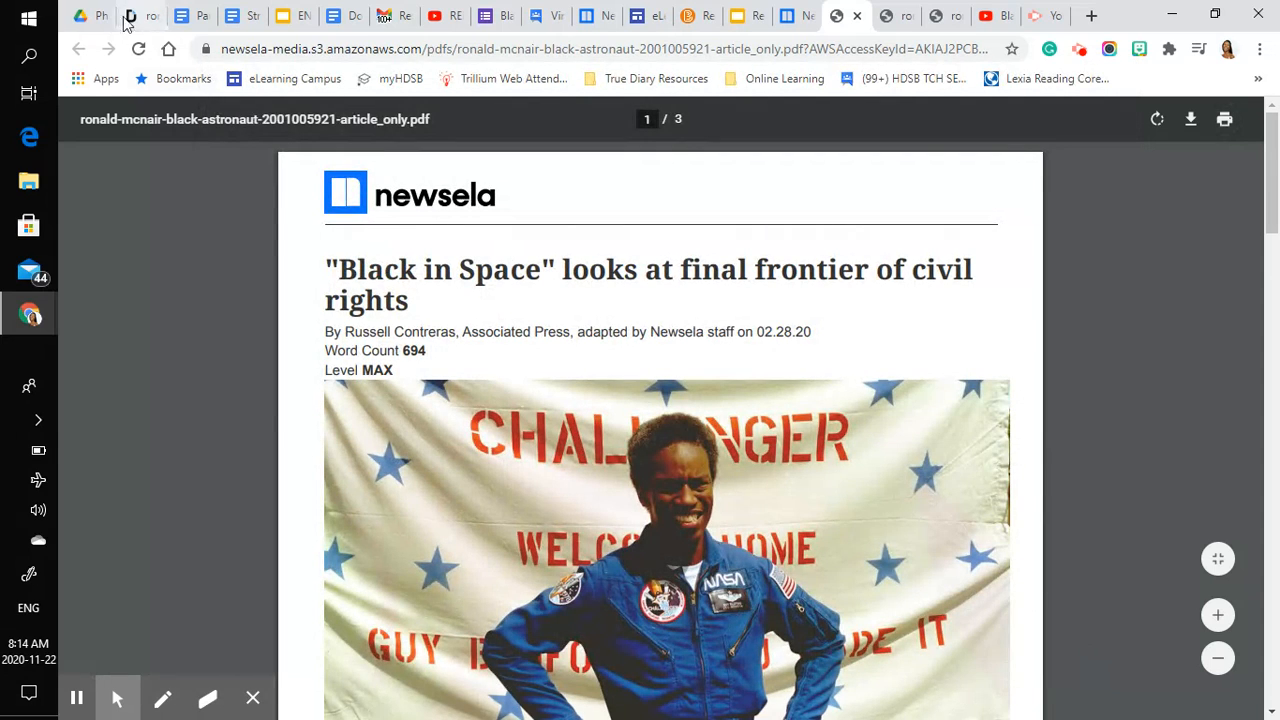
- Switch to Google Drive and open the Google Workspace Marketplace for connecting more apps
click(90, 17)
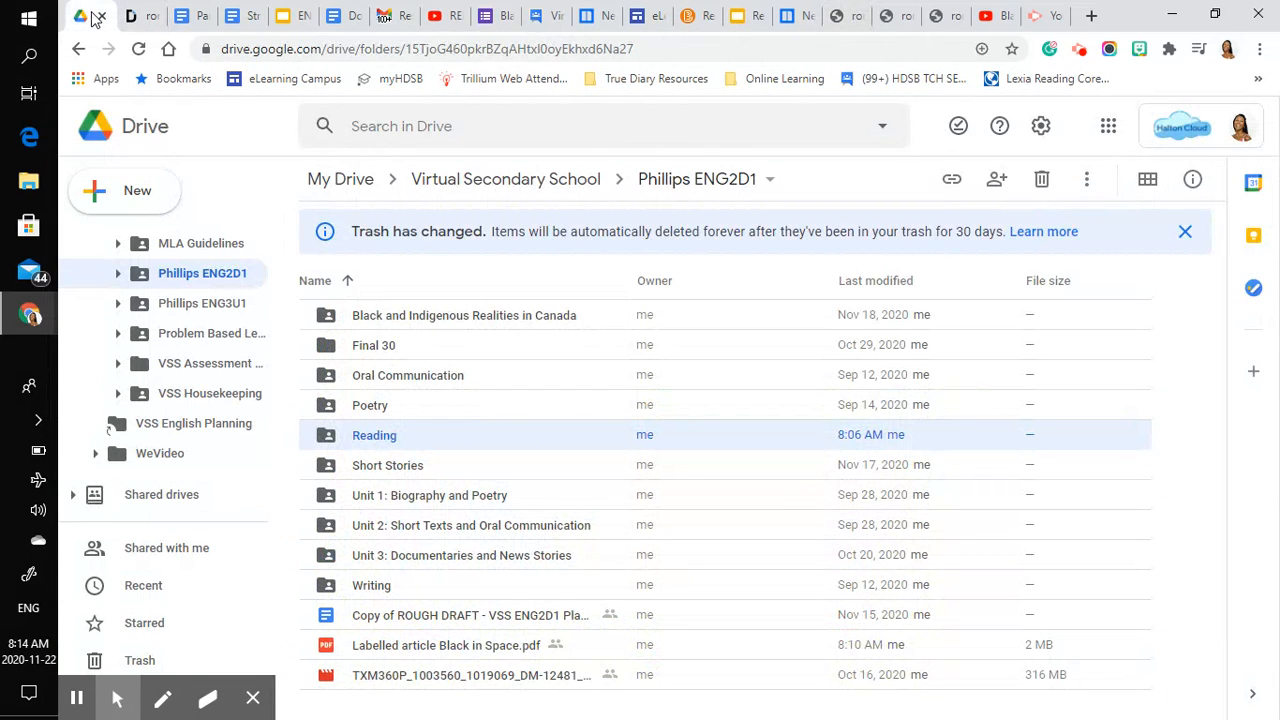
click(141, 195)
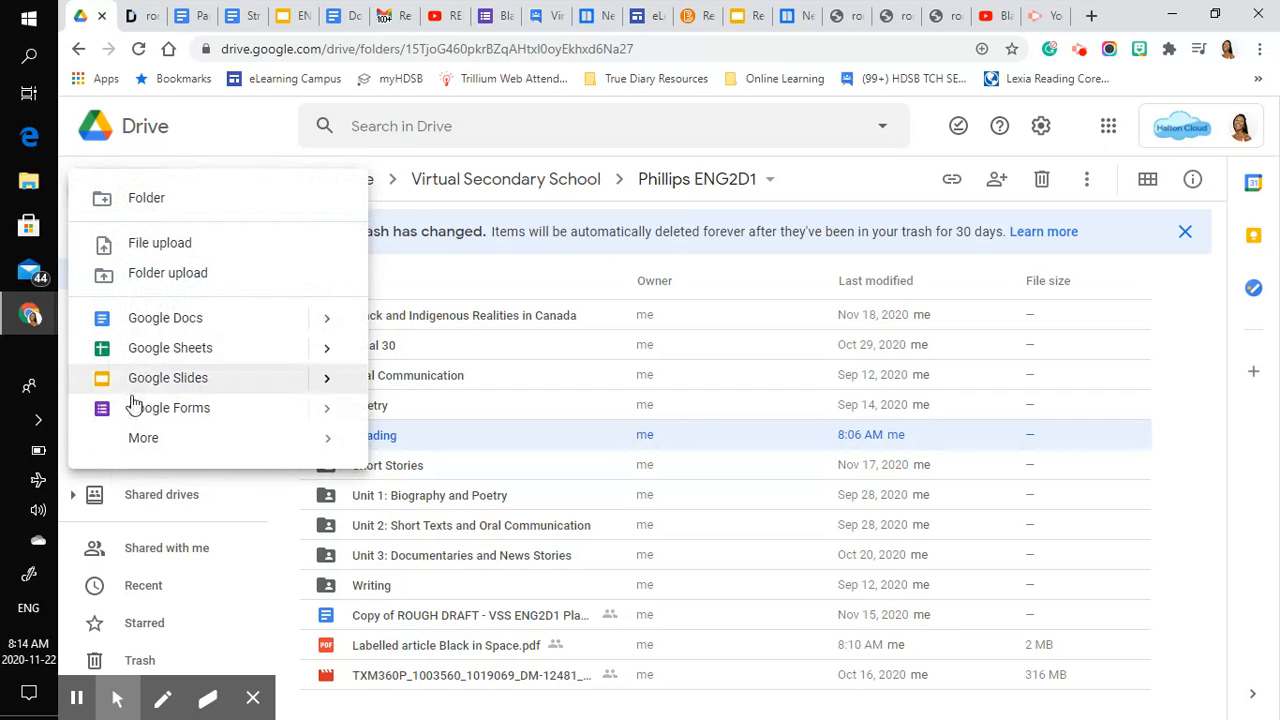
mouse_move(146, 449)
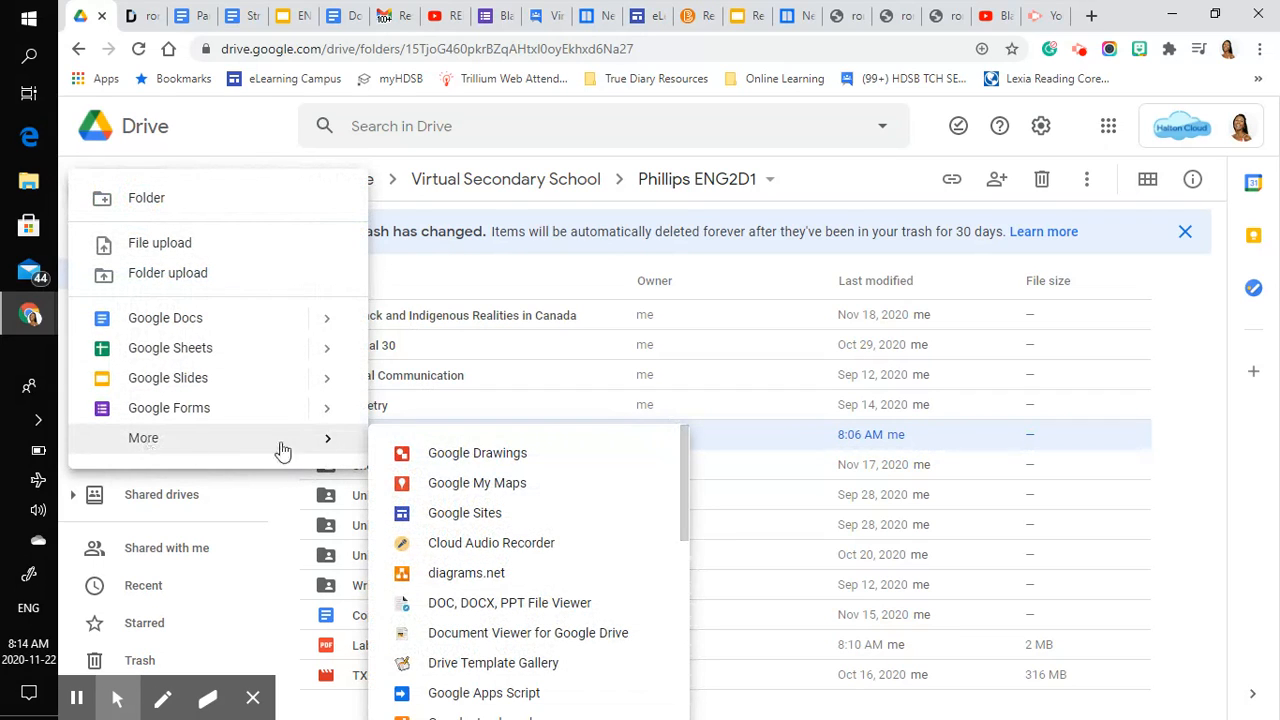
scroll(480, 606, down, 5)
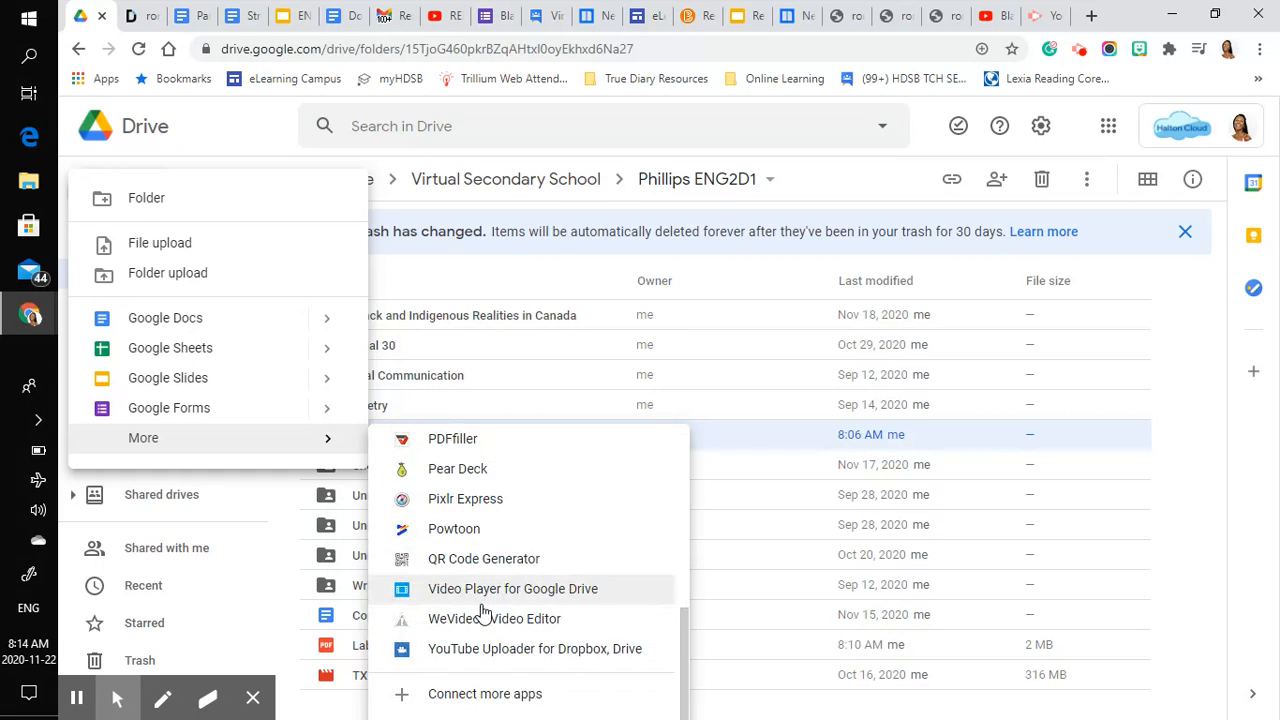
click(521, 700)
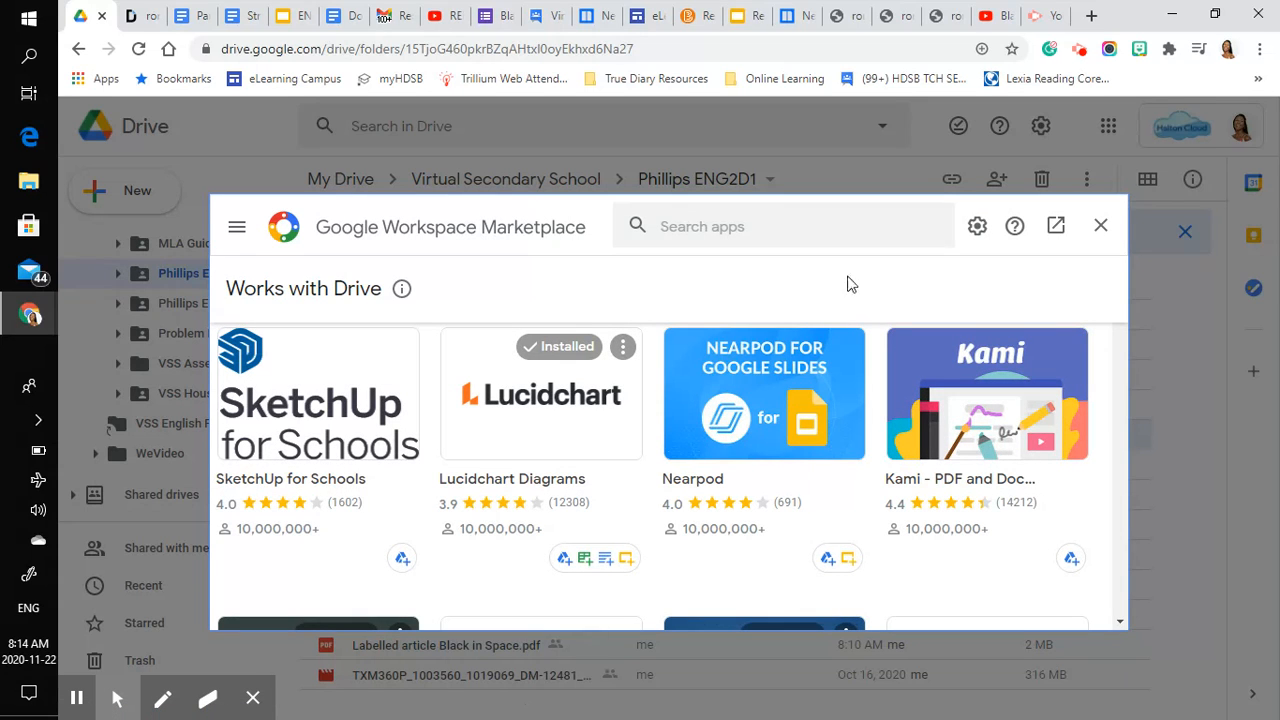
- Search the marketplace for Doc Hub, review the DocHub - PDF Sign and Edit listing, and close the marketplace
click(805, 226)
text(Doc Hub)
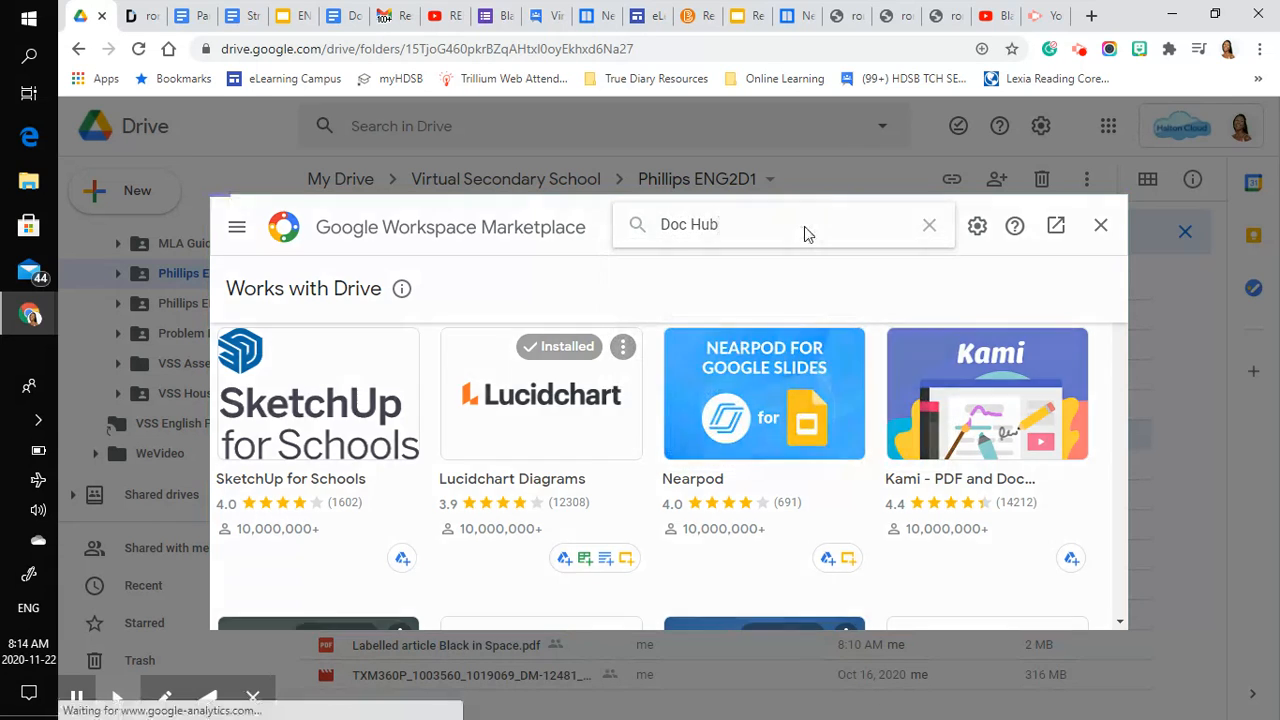
key(Return)
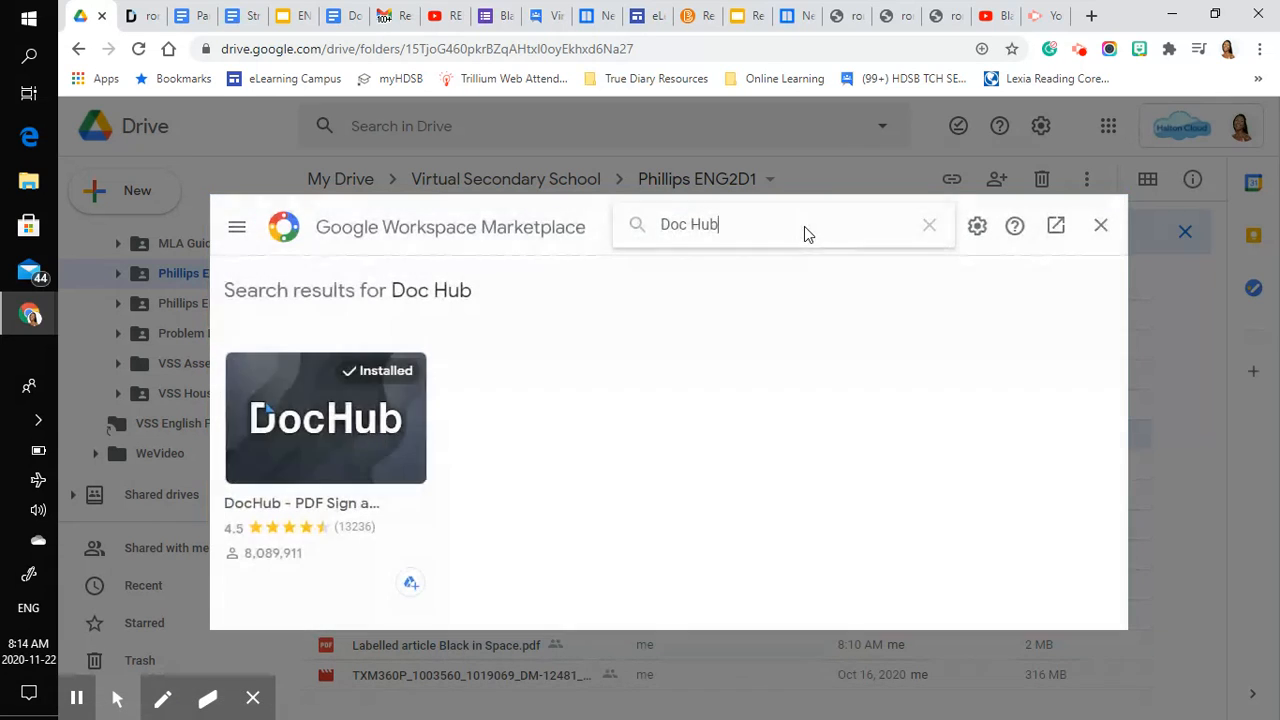
click(383, 428)
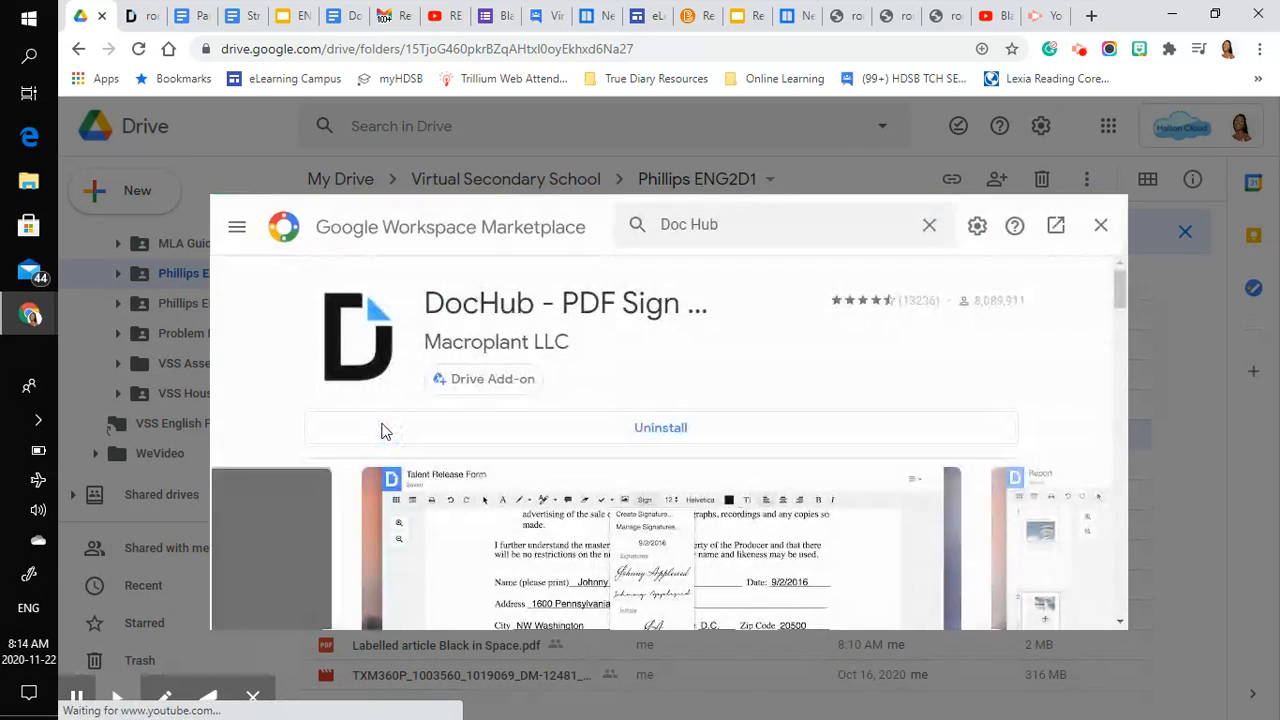
scroll(633, 407, down, 3)
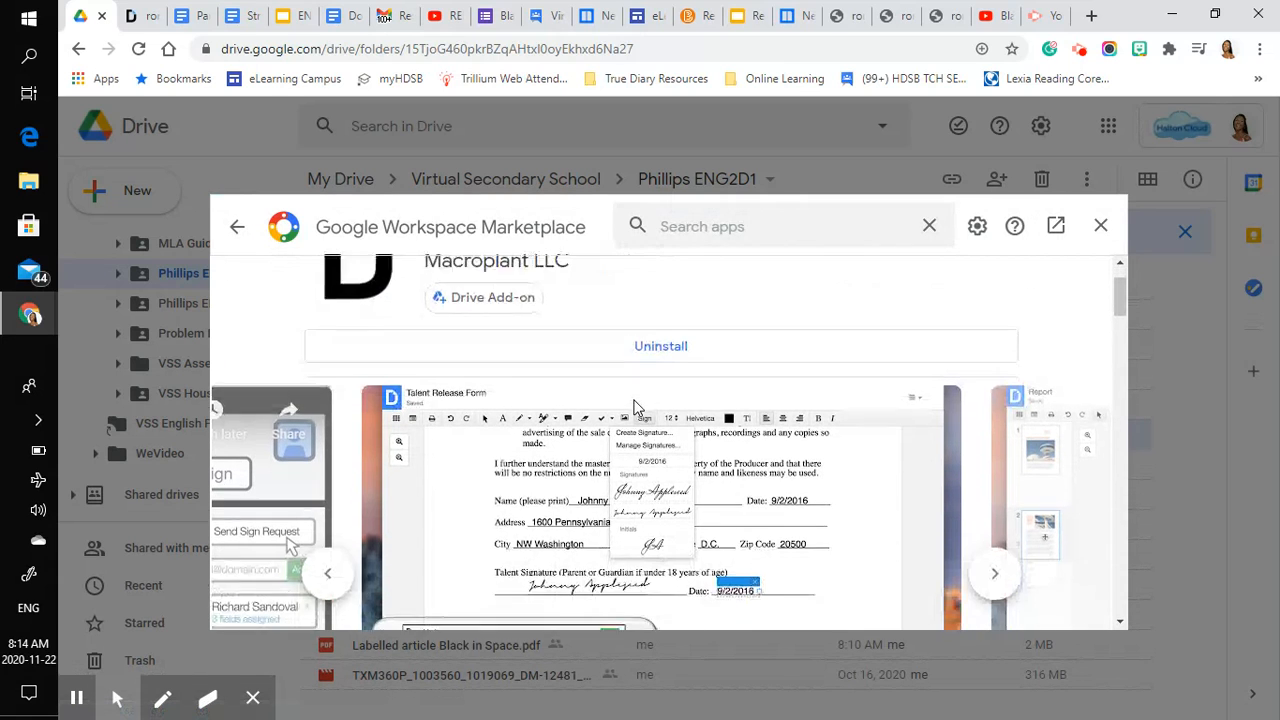
scroll(637, 407, up, 3)
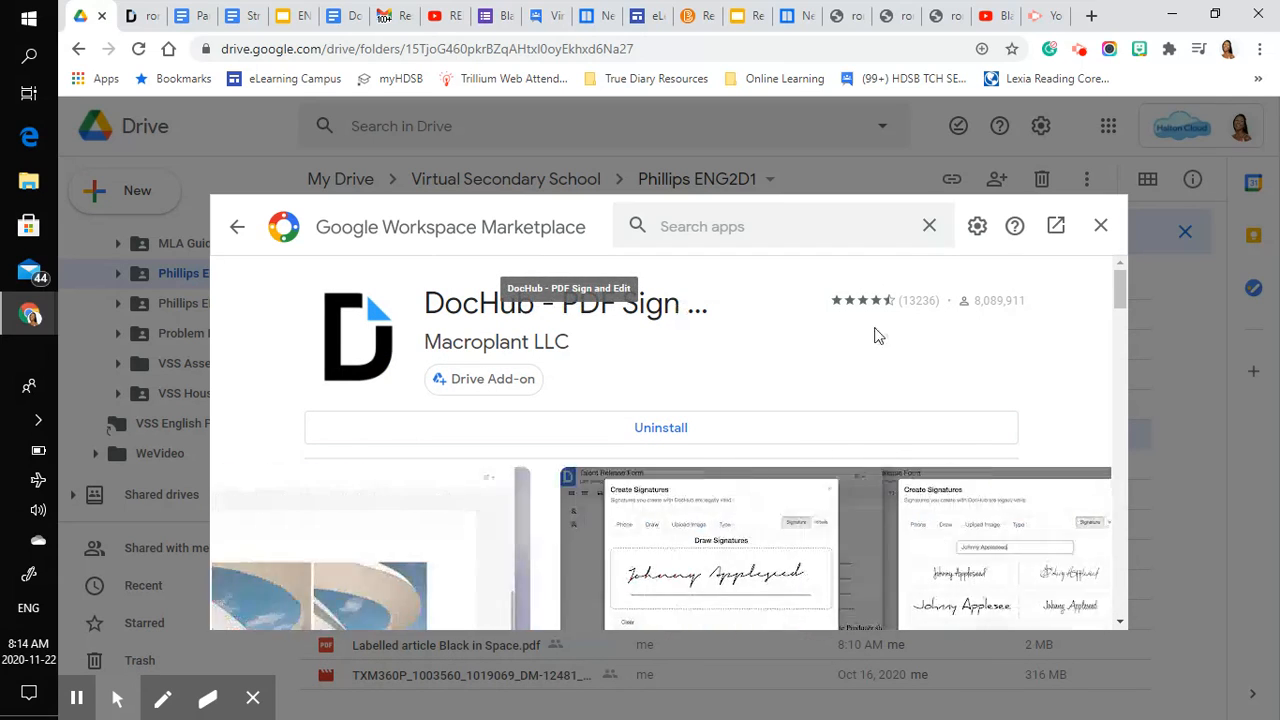
click(1101, 228)
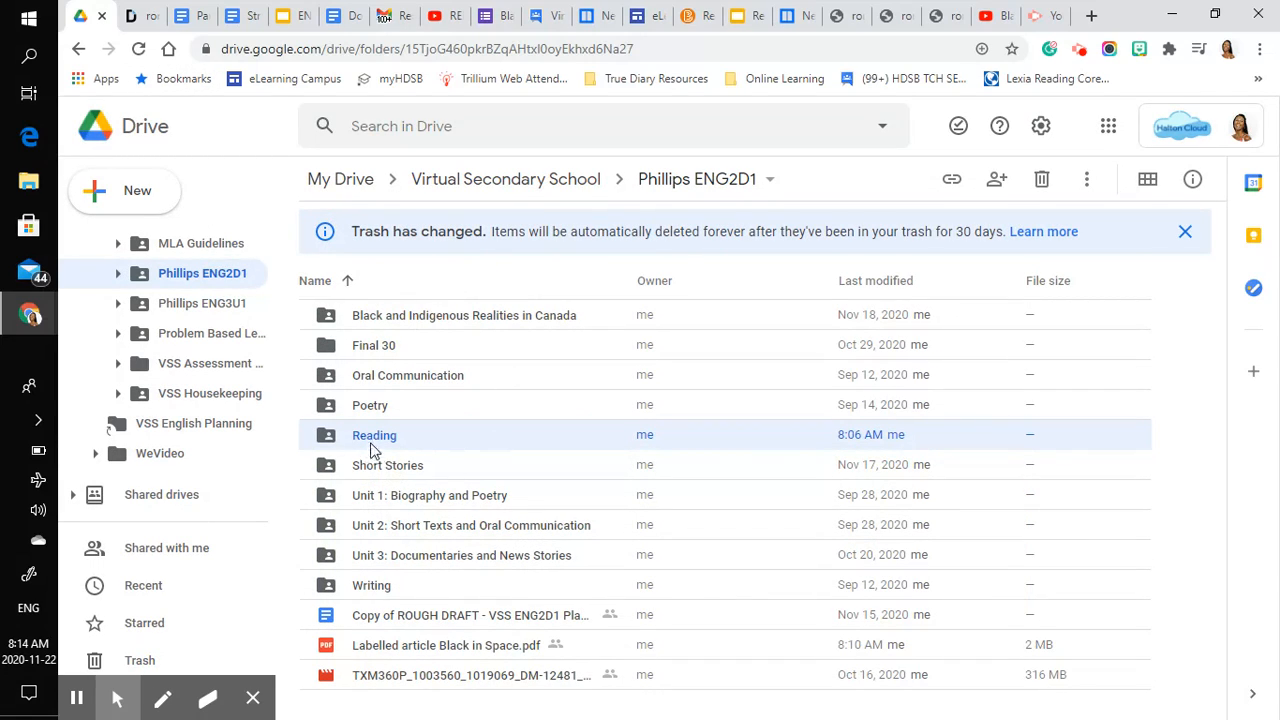
- View the "Labelled article Black in Space" document in DocHub and return to the Google Drive folder
click(143, 18)
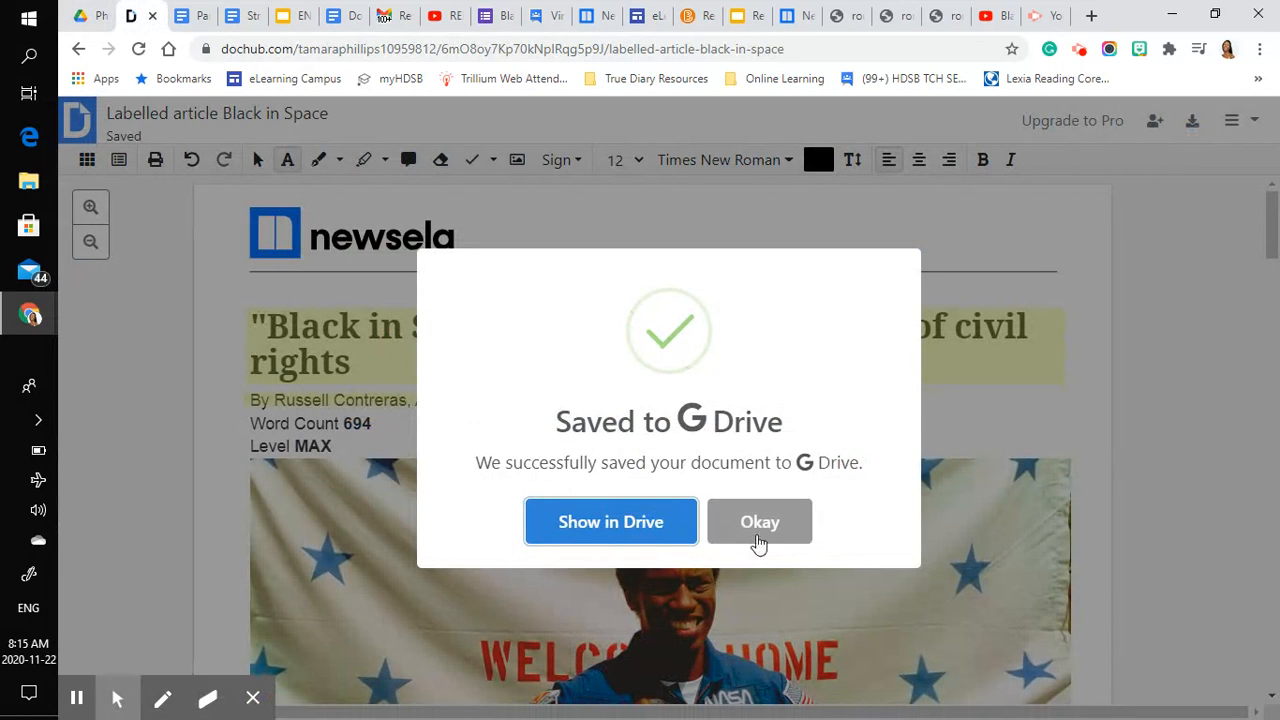
click(766, 535)
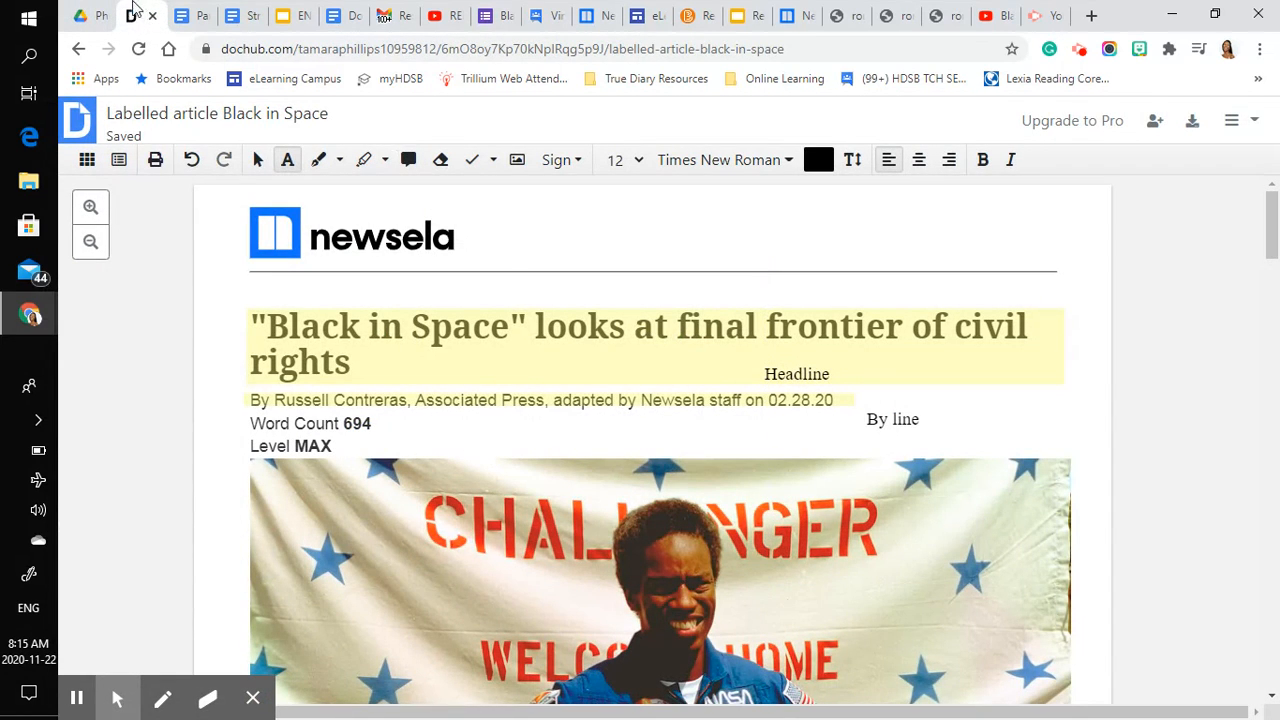
click(86, 15)
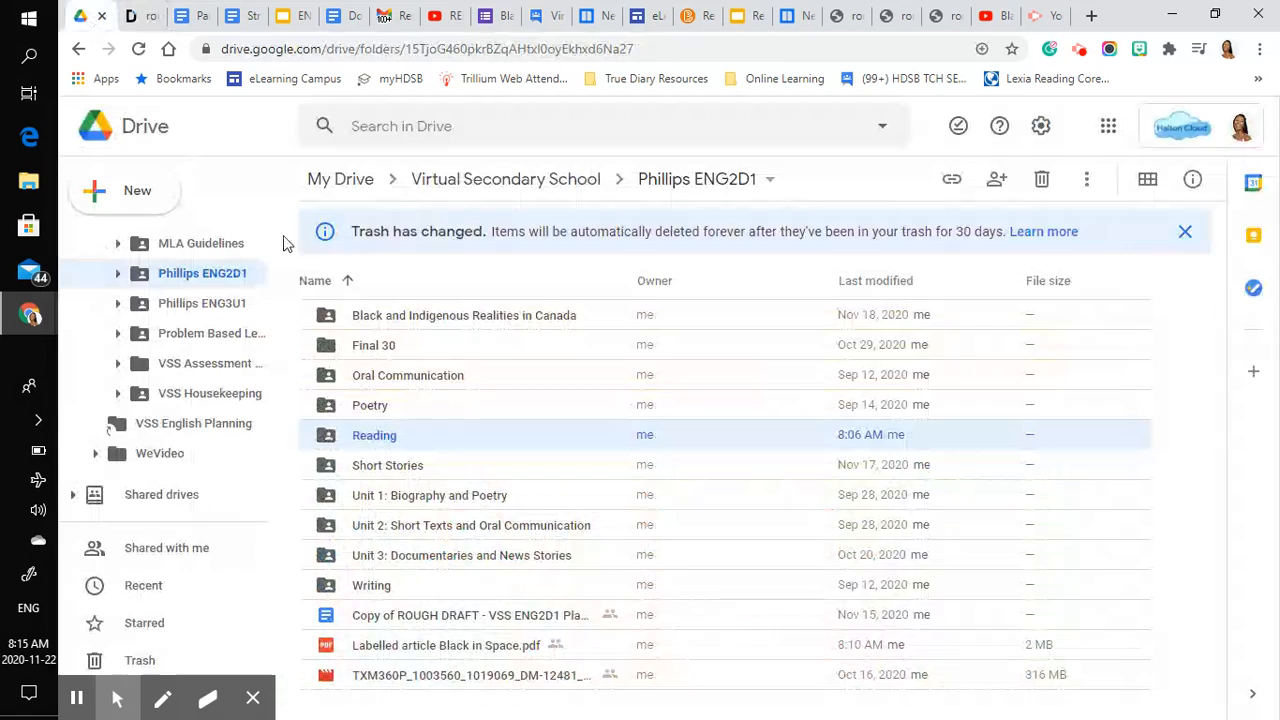
- Check the Reading folder for the article, and open "Labelled article Black in Space.pdf" from Drive's recent files in DocHub
double_click(373, 437)
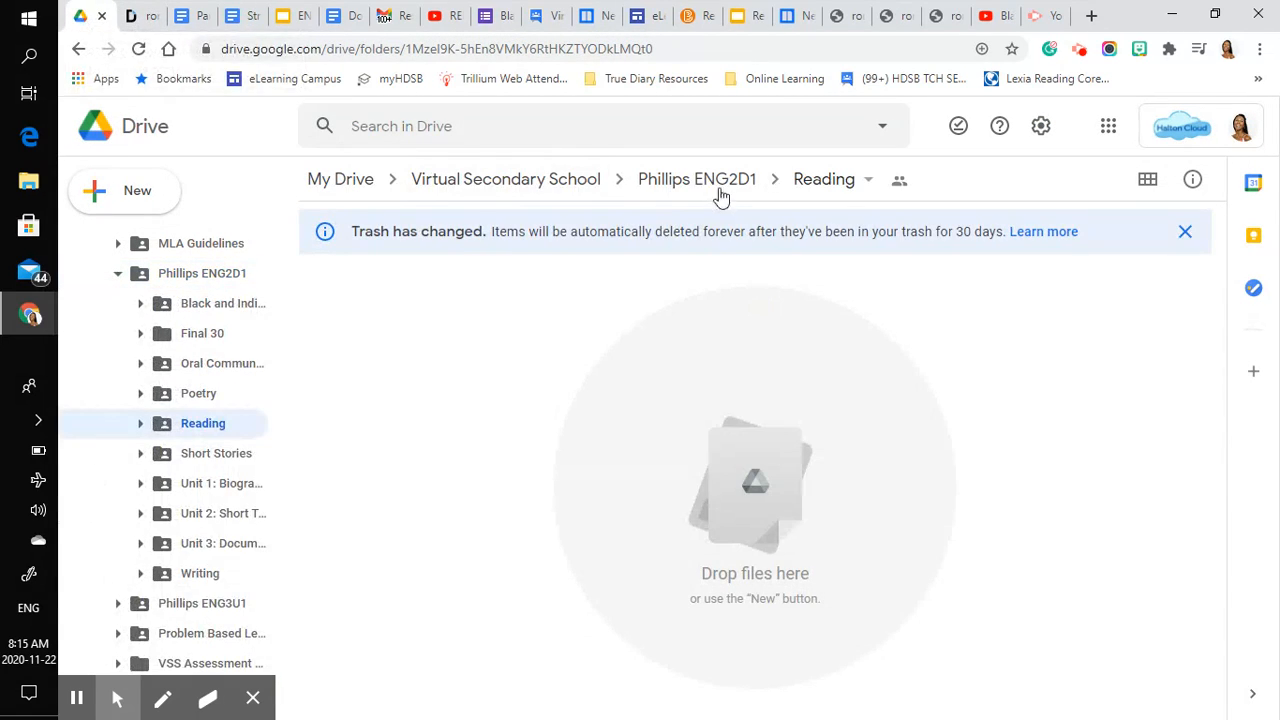
click(718, 182)
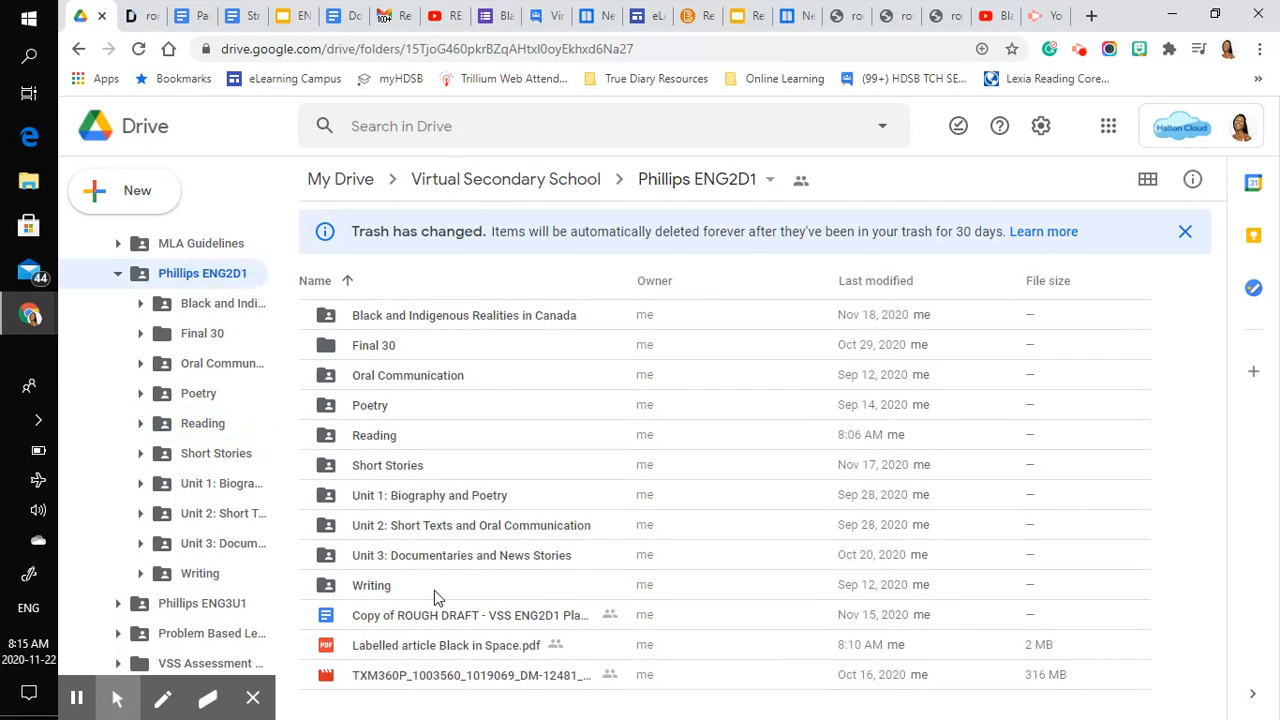
scroll(165, 495, down, 4)
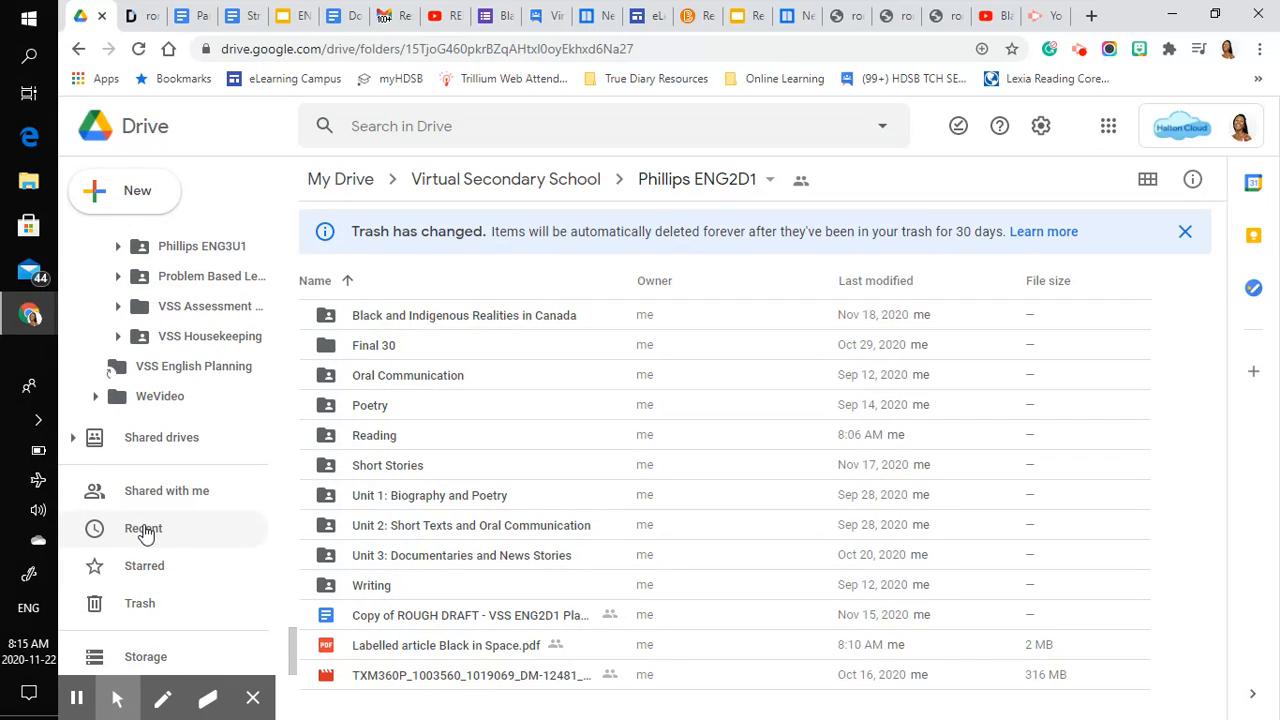
click(145, 530)
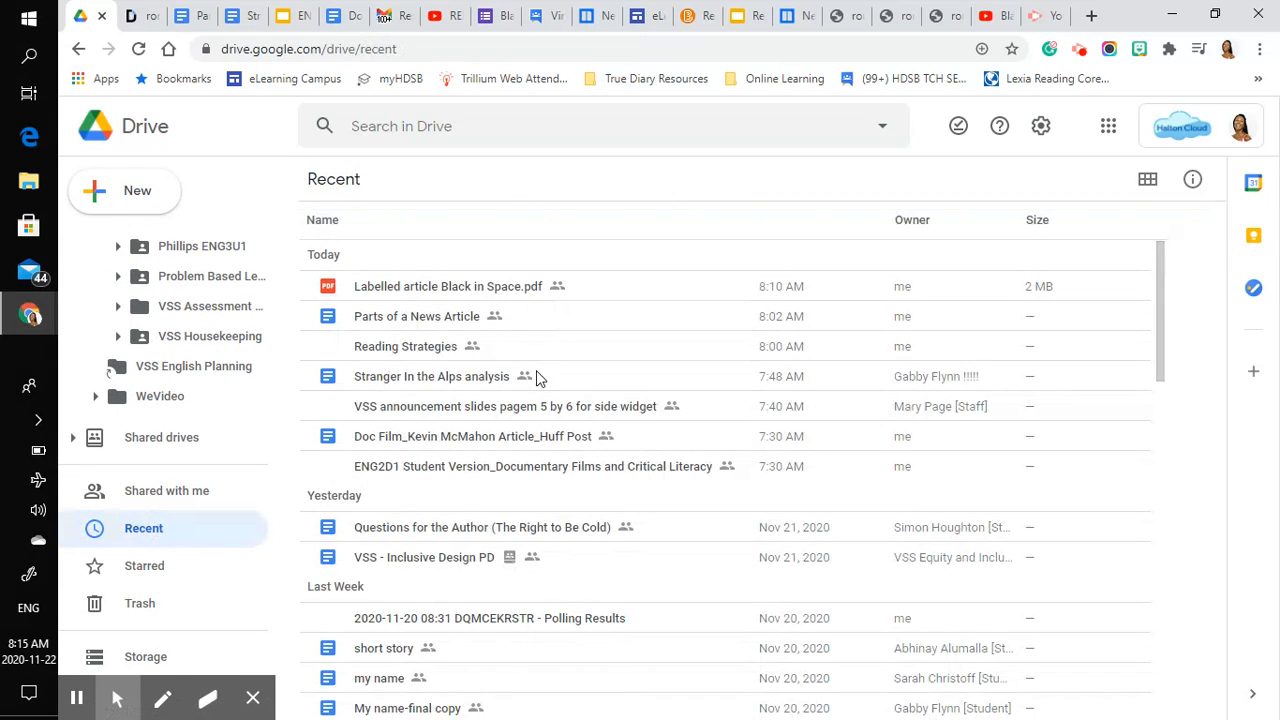
double_click(462, 290)
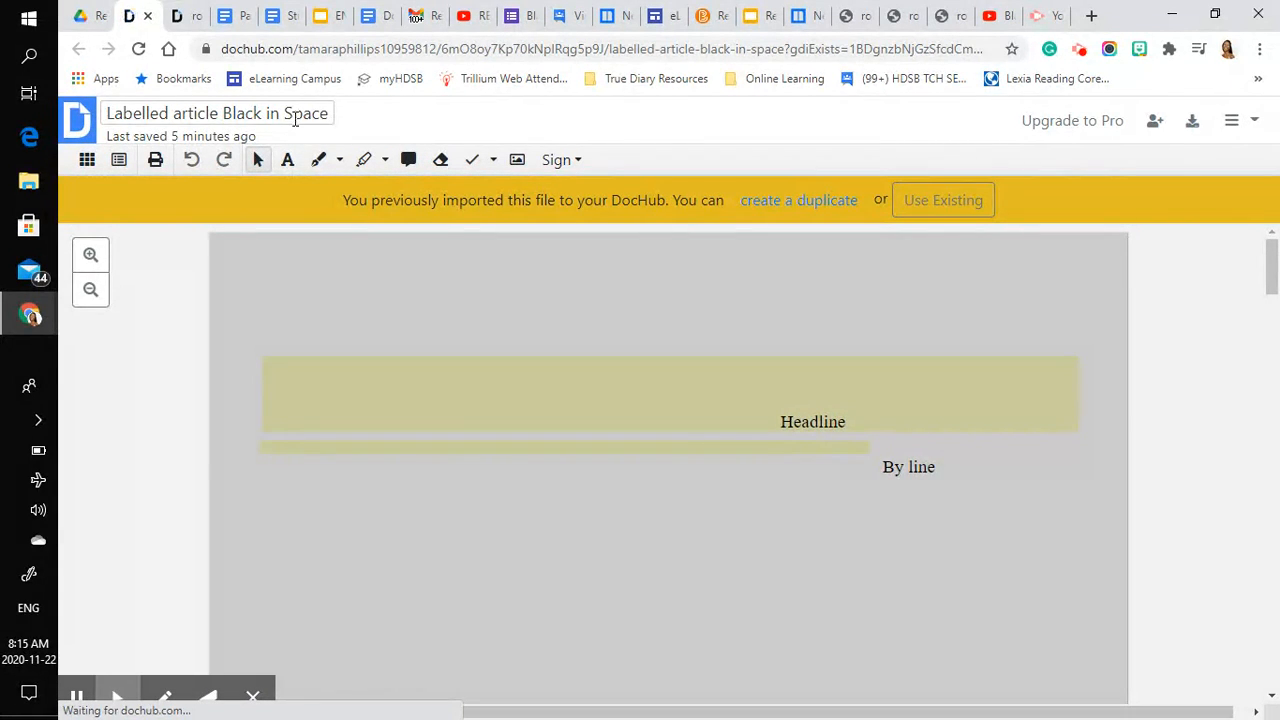
- Rename the document as "Black in Space Parts of Article Labelled"
click(298, 114)
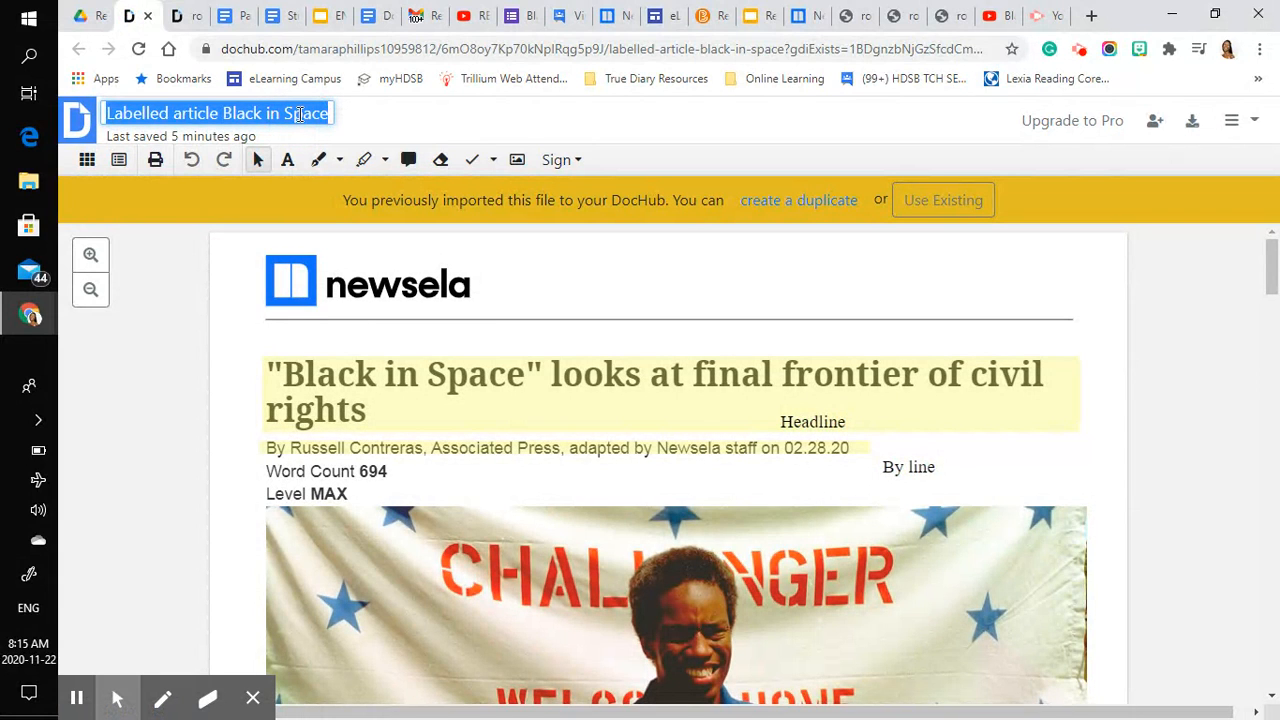
text(Black in S)
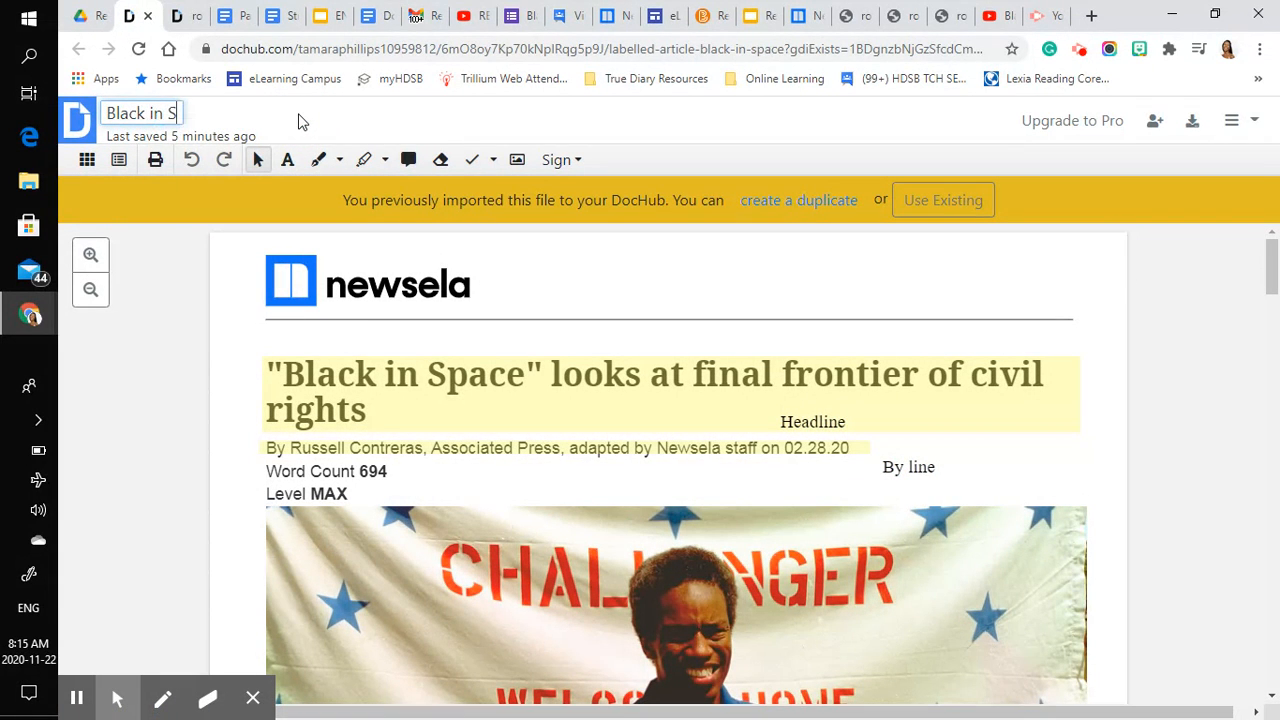
text(pace Label)
key(BackSpace)
key(BackSpace)
key(BackSpace)
key(BackSpace)
key(BackSpace)
key(BackSpace)
text(Parts)
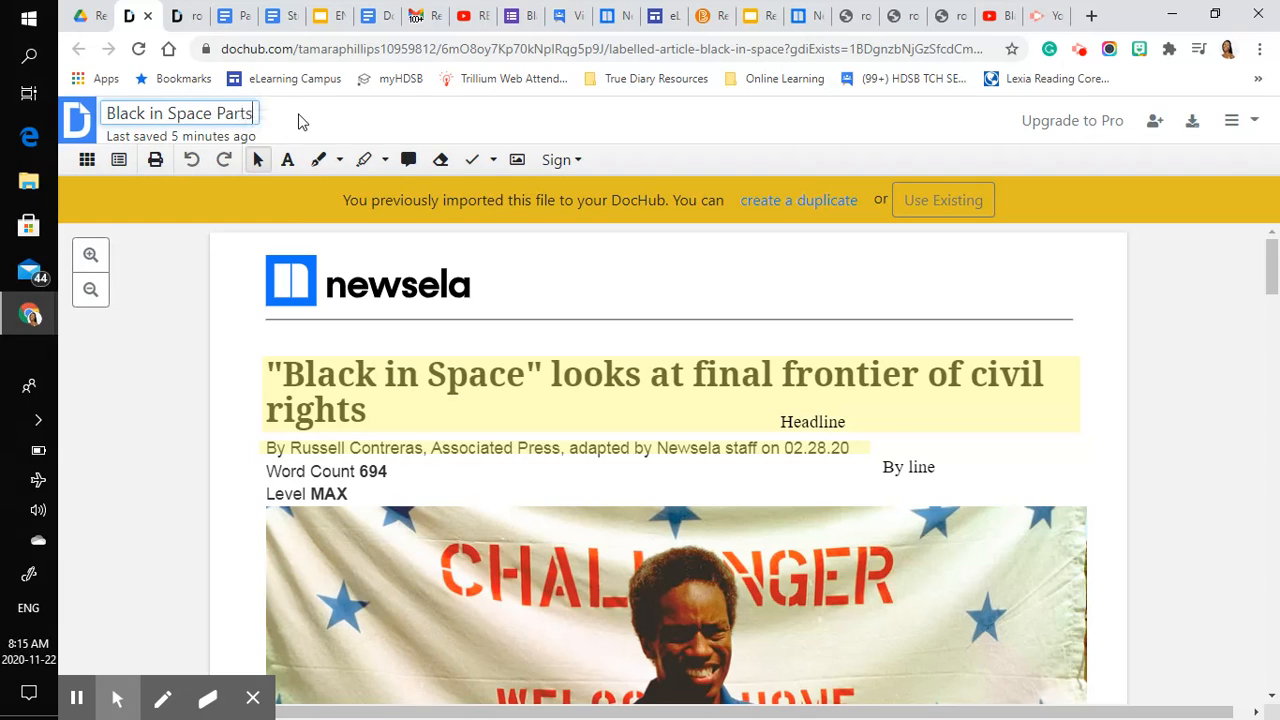
text( of Artic)
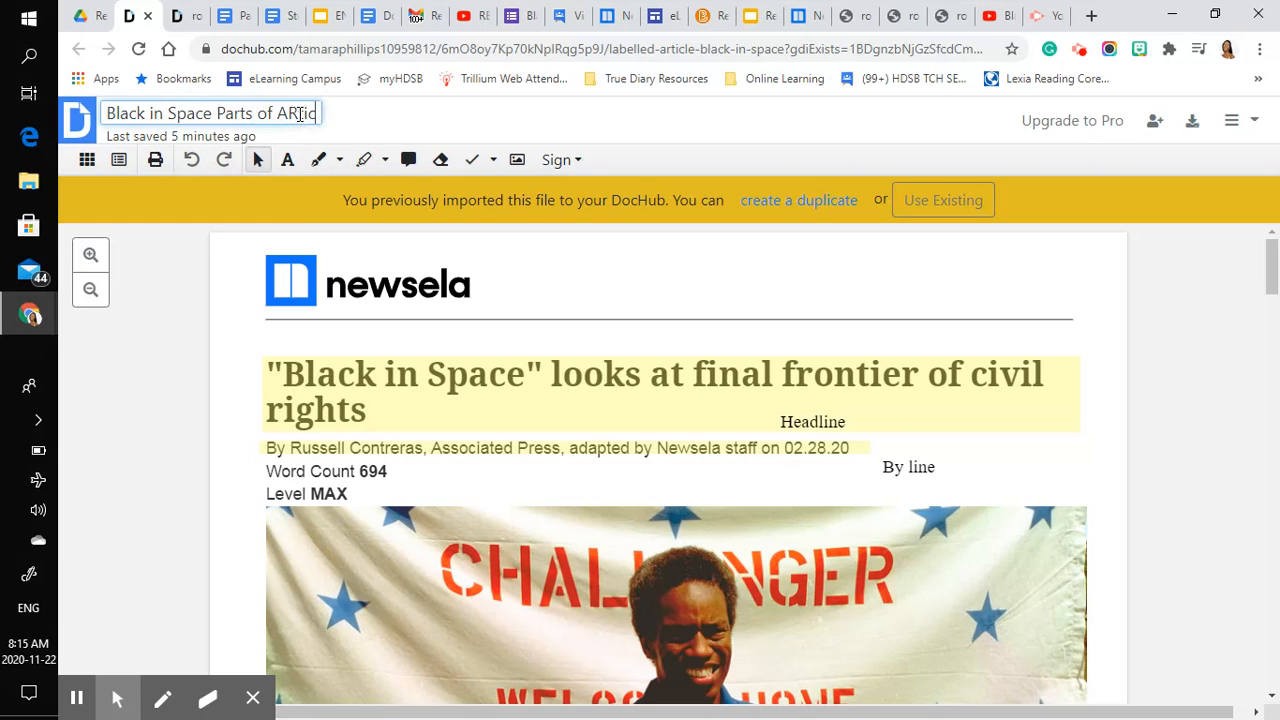
text(le Labelled)
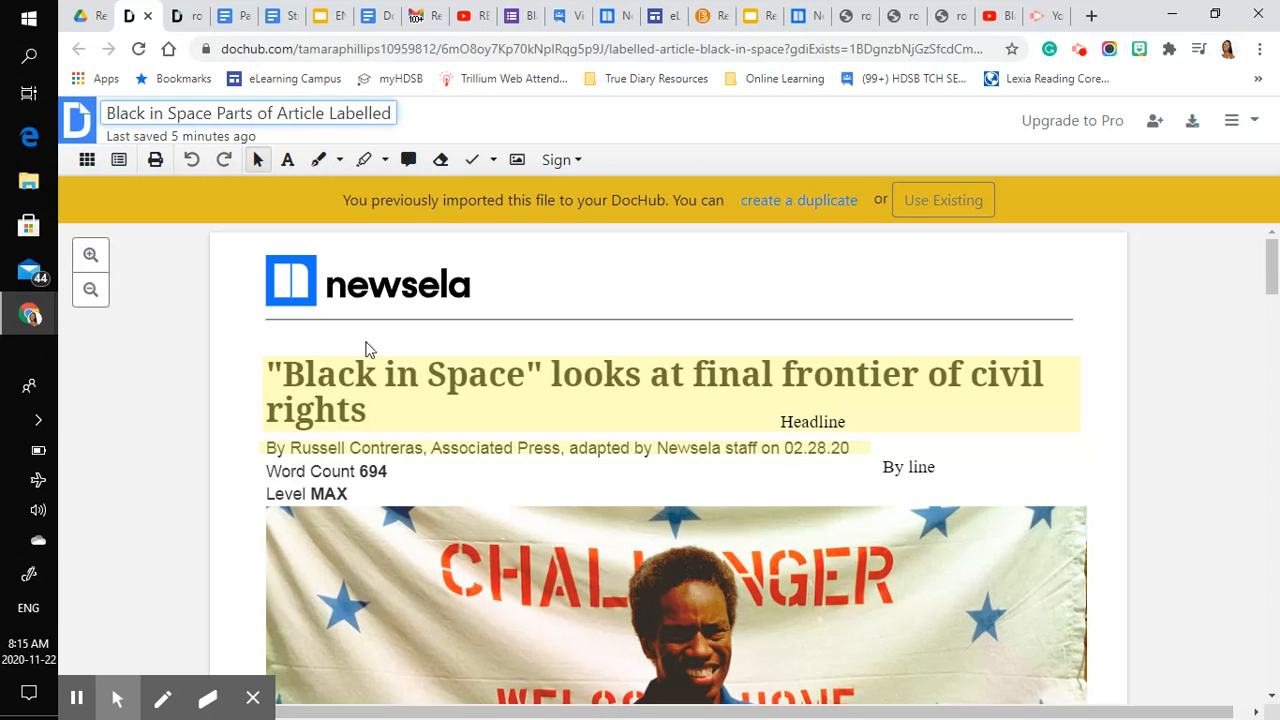
click(596, 334)
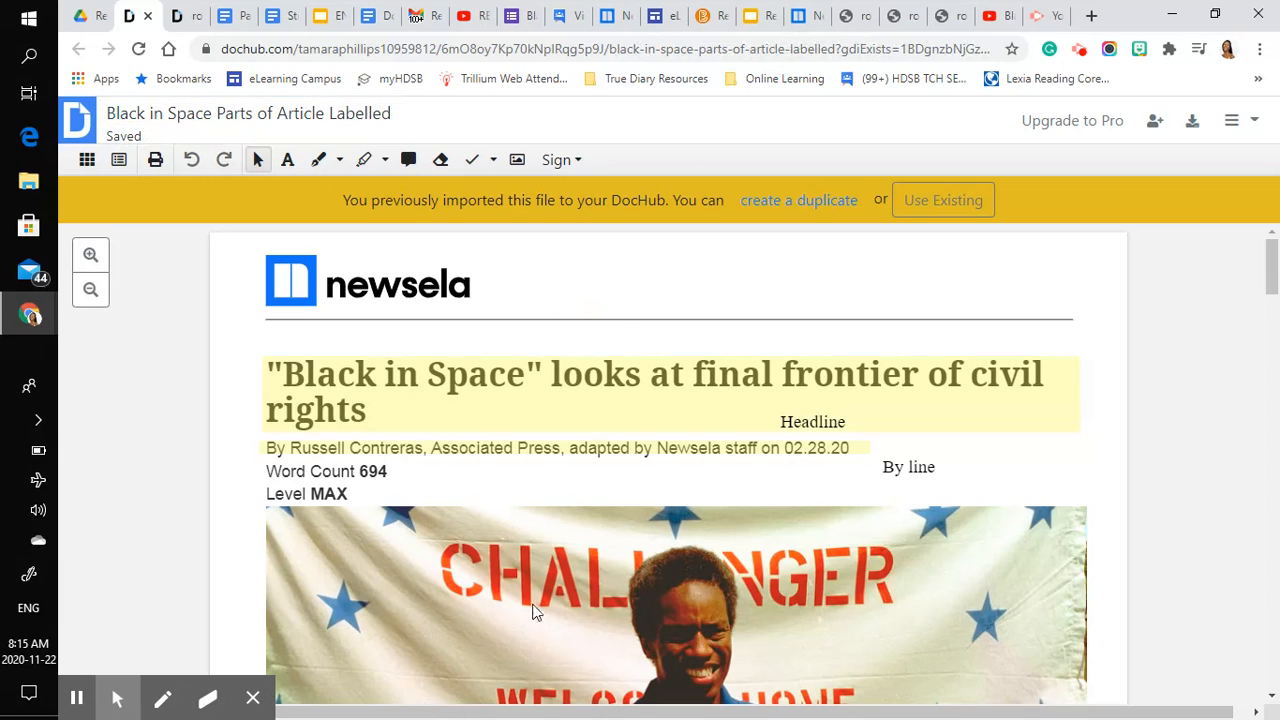
- Highlight the full three-line image caption beneath the astronaut photo in yellow
scroll(438, 575, down, 8)
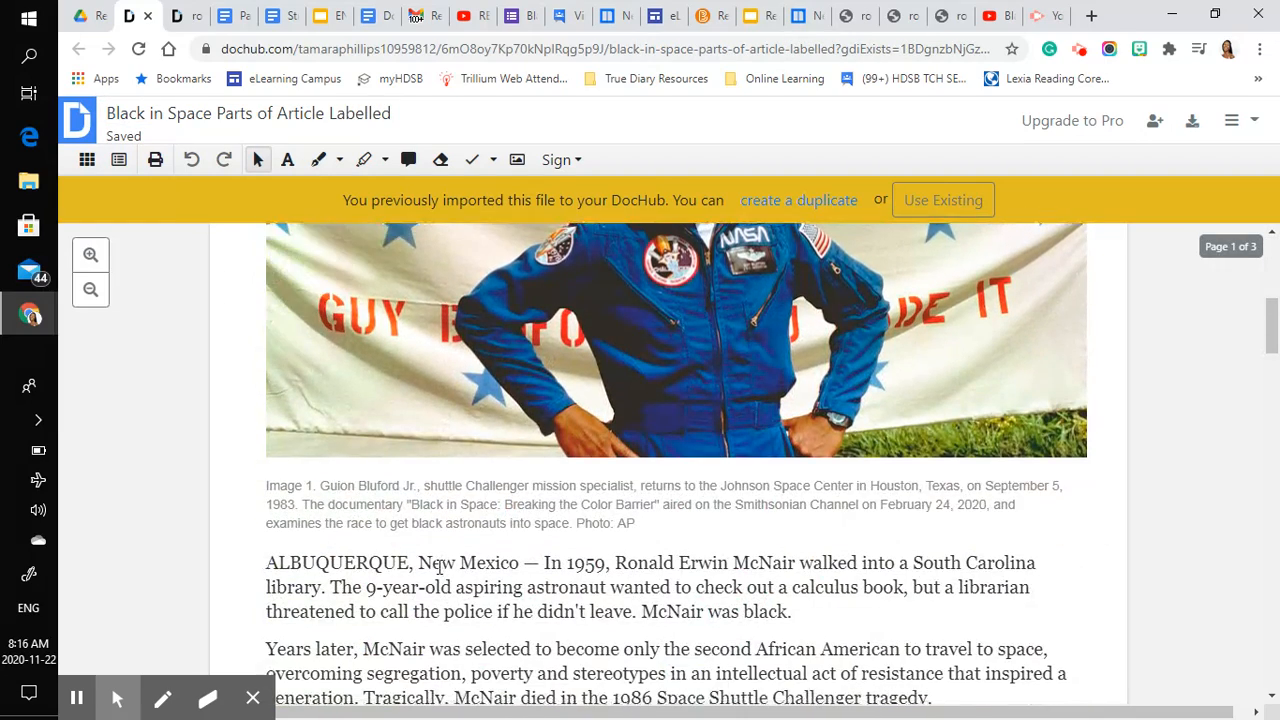
scroll(440, 567, up, 1)
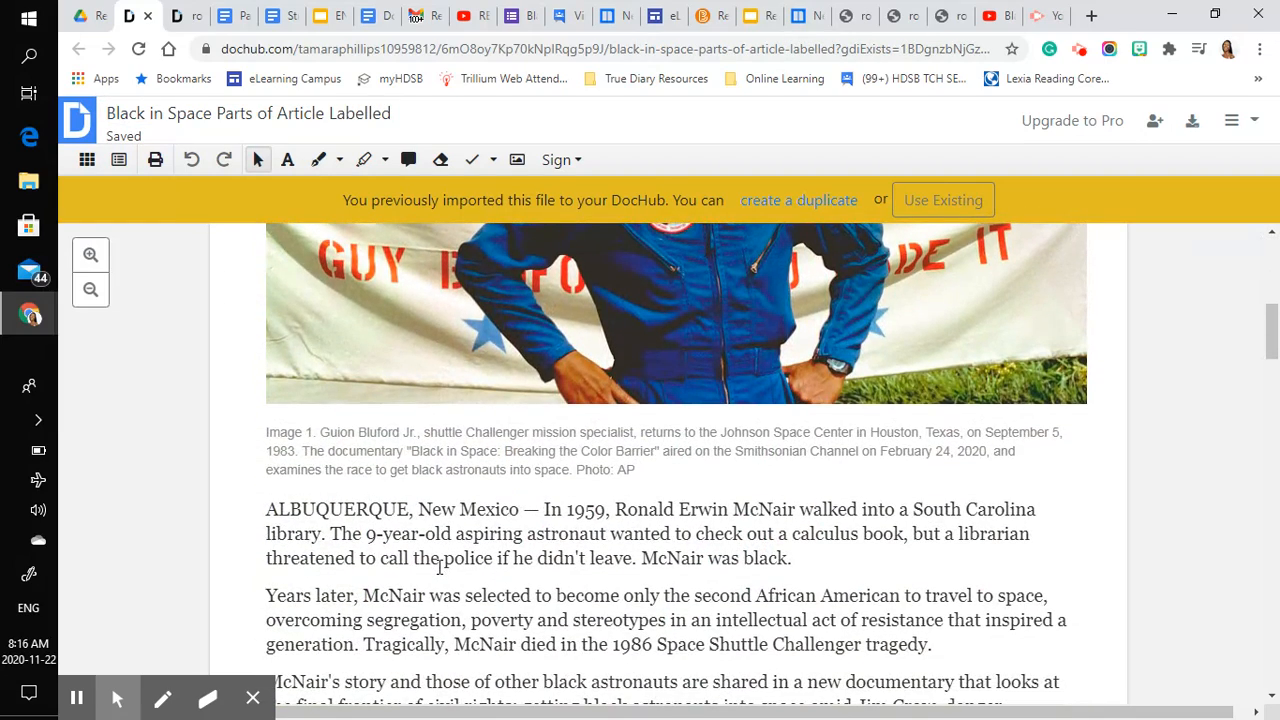
scroll(438, 567, down, 1)
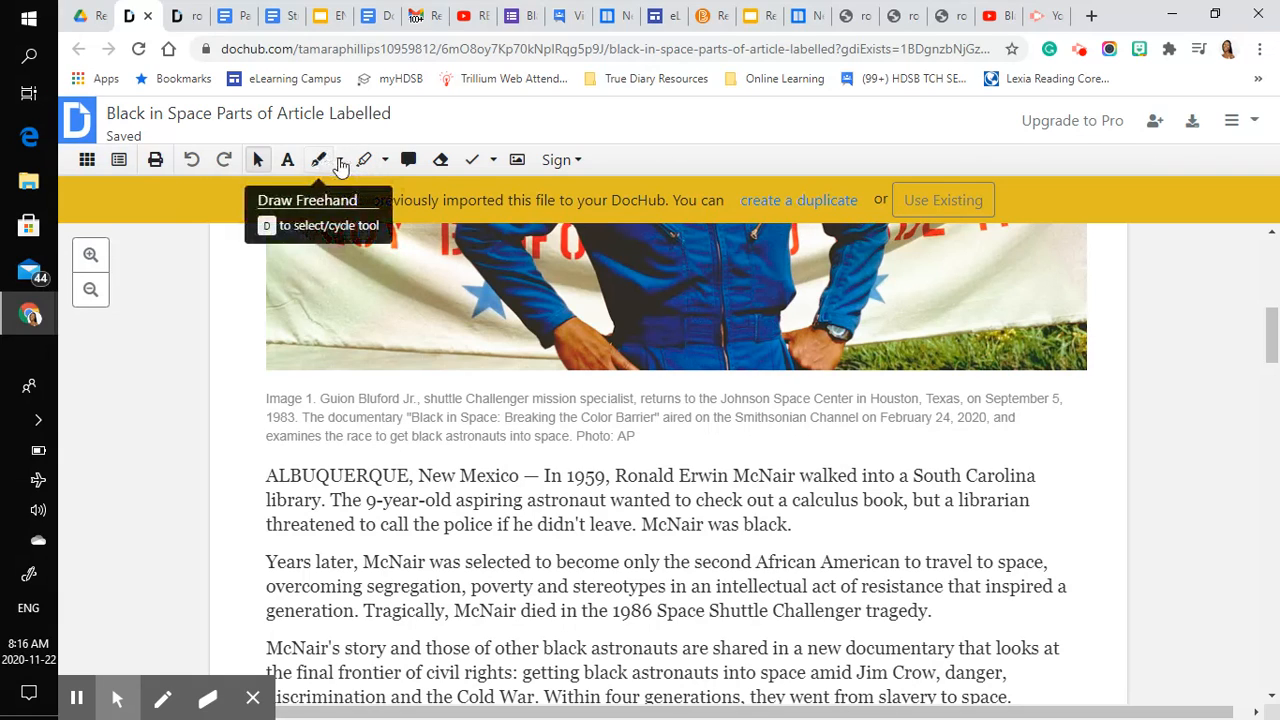
click(364, 163)
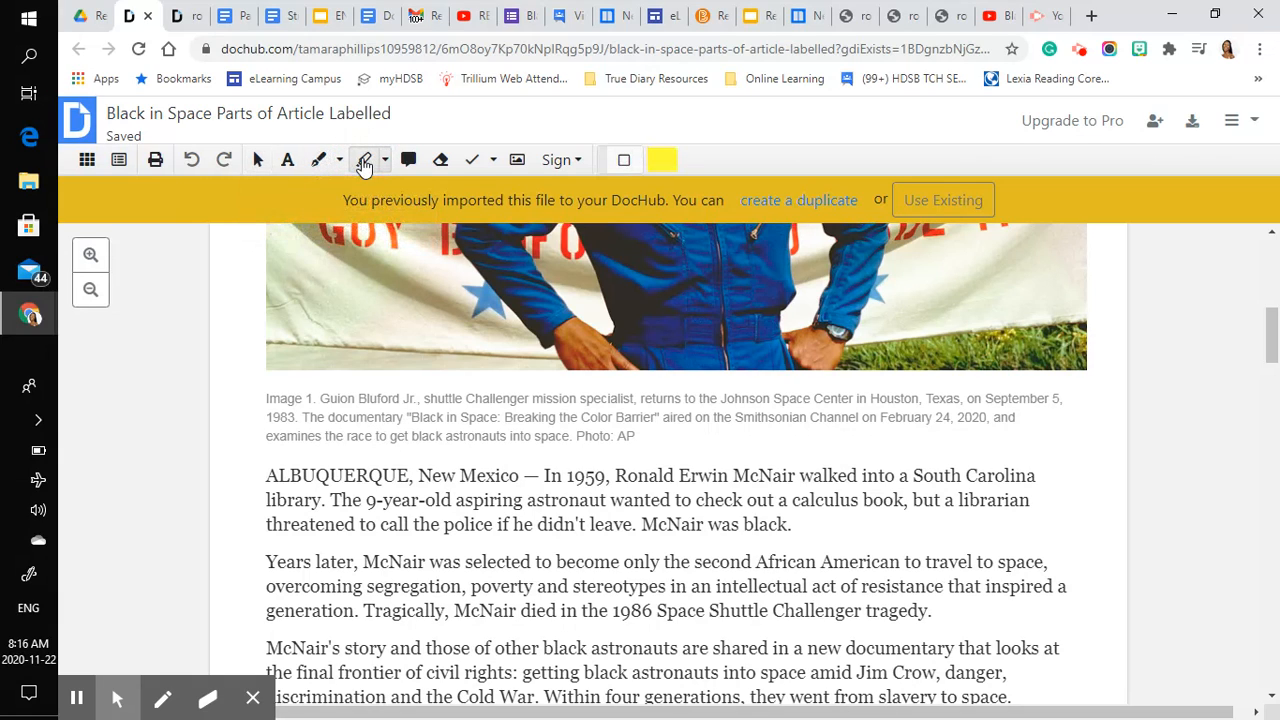
drag(260, 388, 1084, 445)
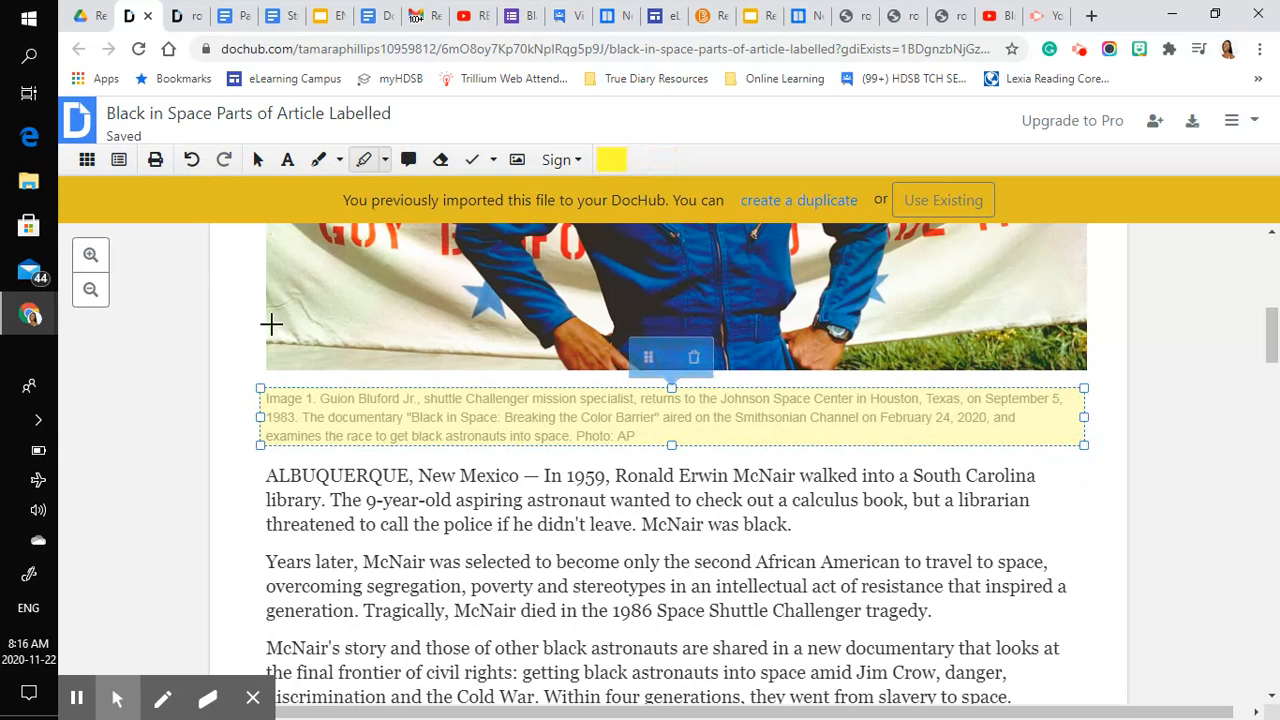
- Add the text label "Caption" at the lower edge of the highlighted image caption, just after "Photo: AP"
click(291, 168)
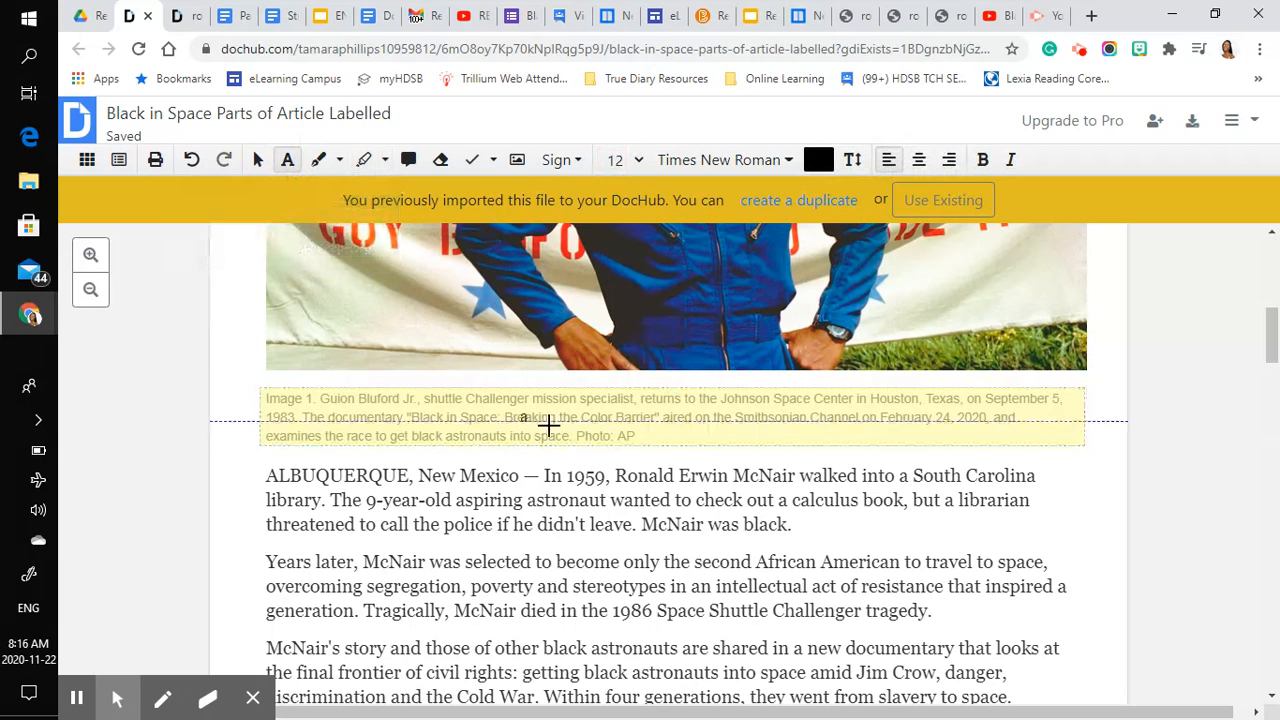
click(657, 432)
drag(657, 432, 932, 455)
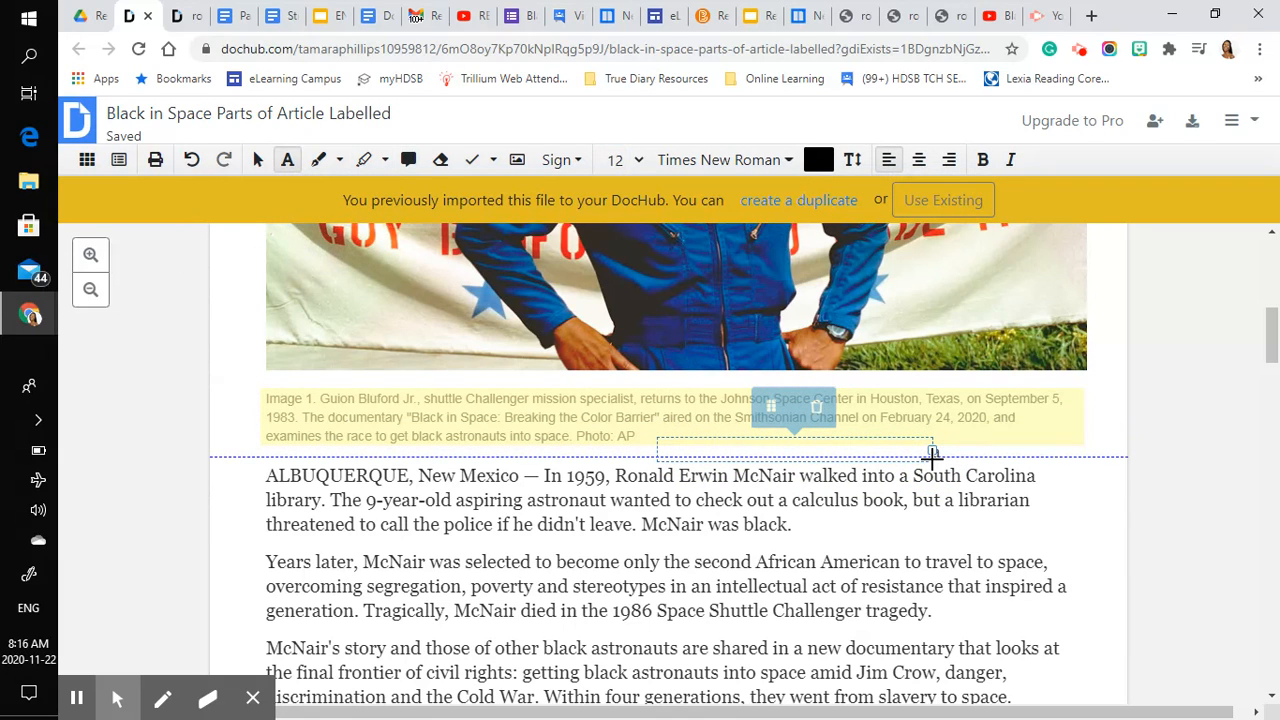
text(Caption)
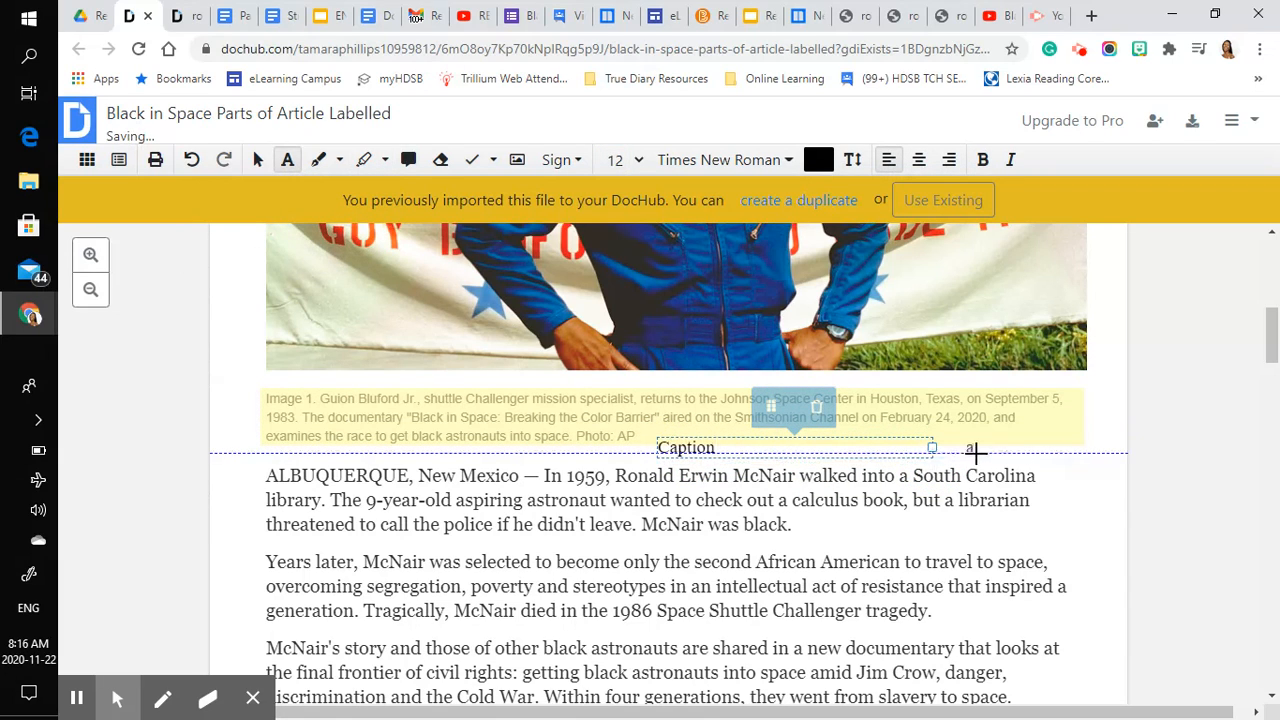
click(289, 168)
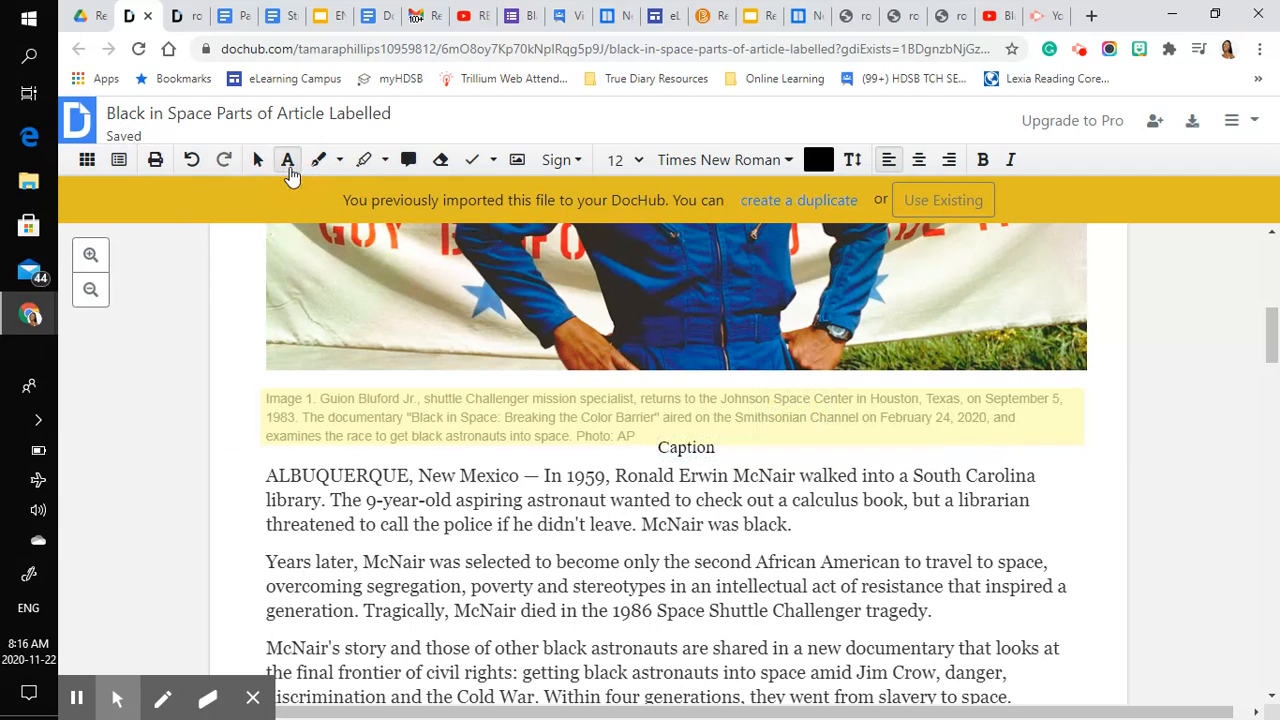
- Draw freehand lines connecting the "Headline" label to the article title and the "By line" label to the author line
scroll(197, 287, up, 4)
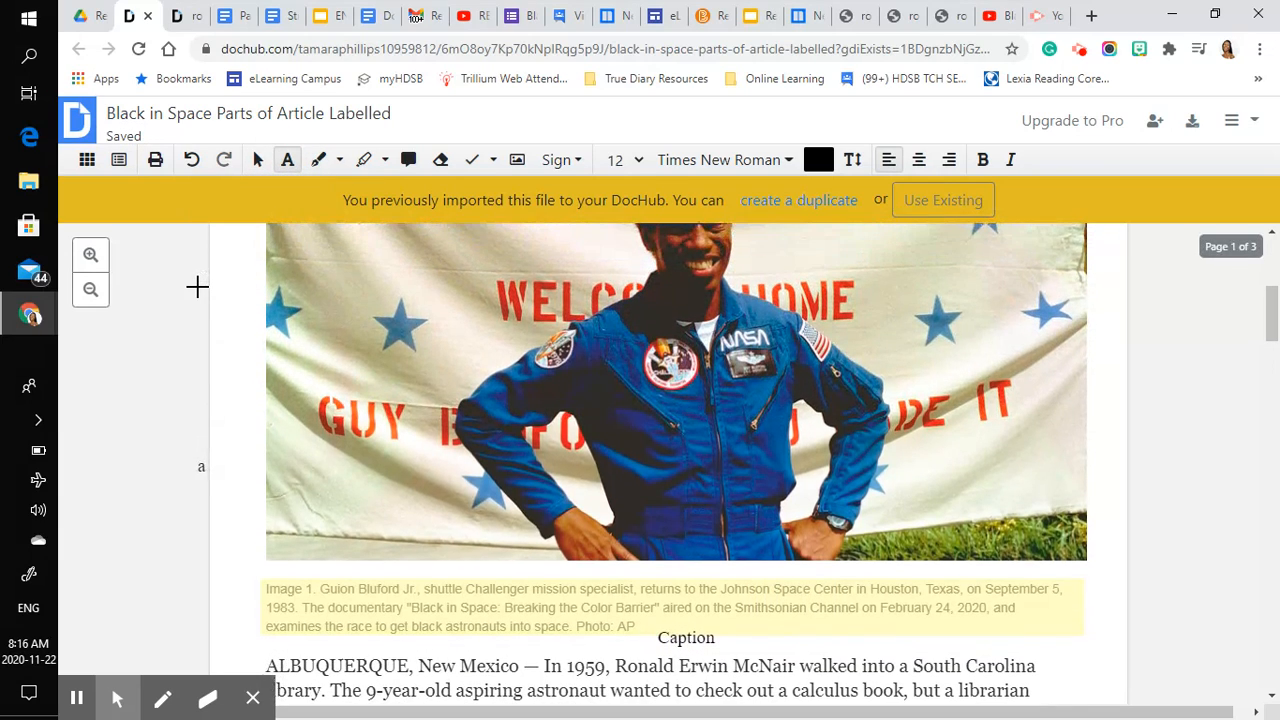
scroll(197, 287, up, 8)
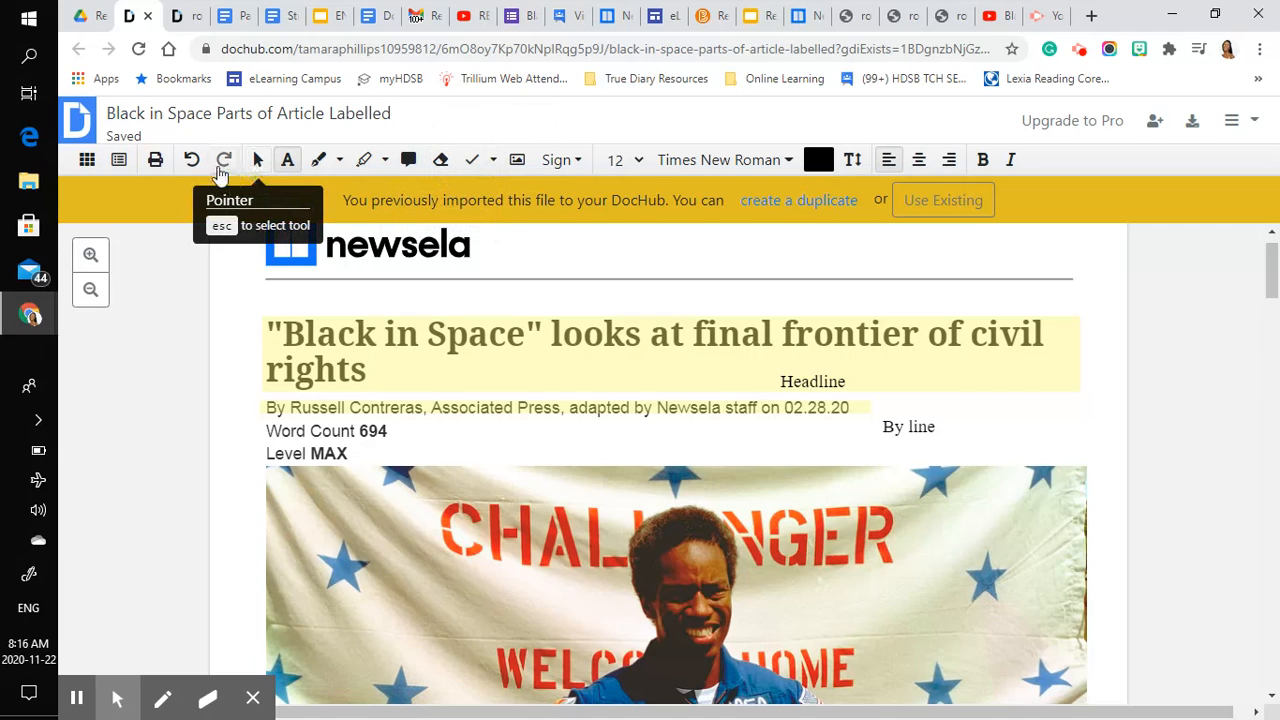
click(325, 164)
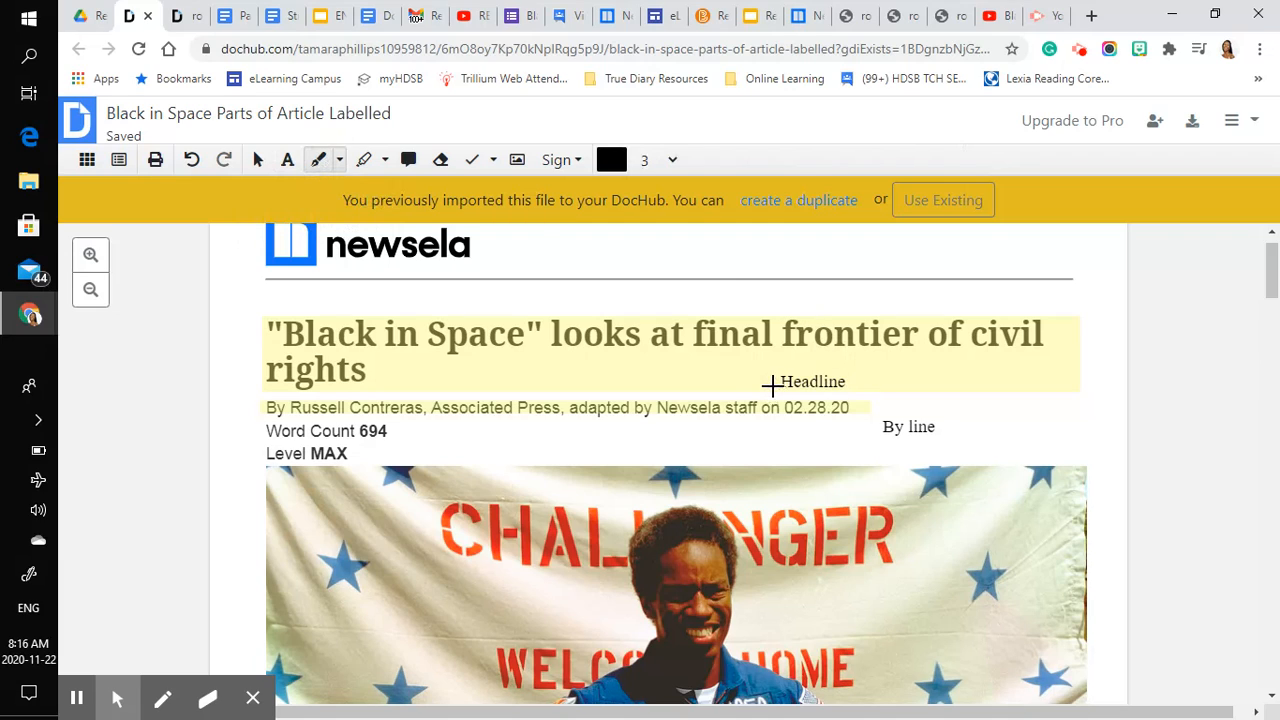
drag(770, 383, 708, 358)
drag(879, 427, 834, 418)
- Export the labelled document to Google Drive, updating the existing file with a revision
scroll(874, 560, down, 2)
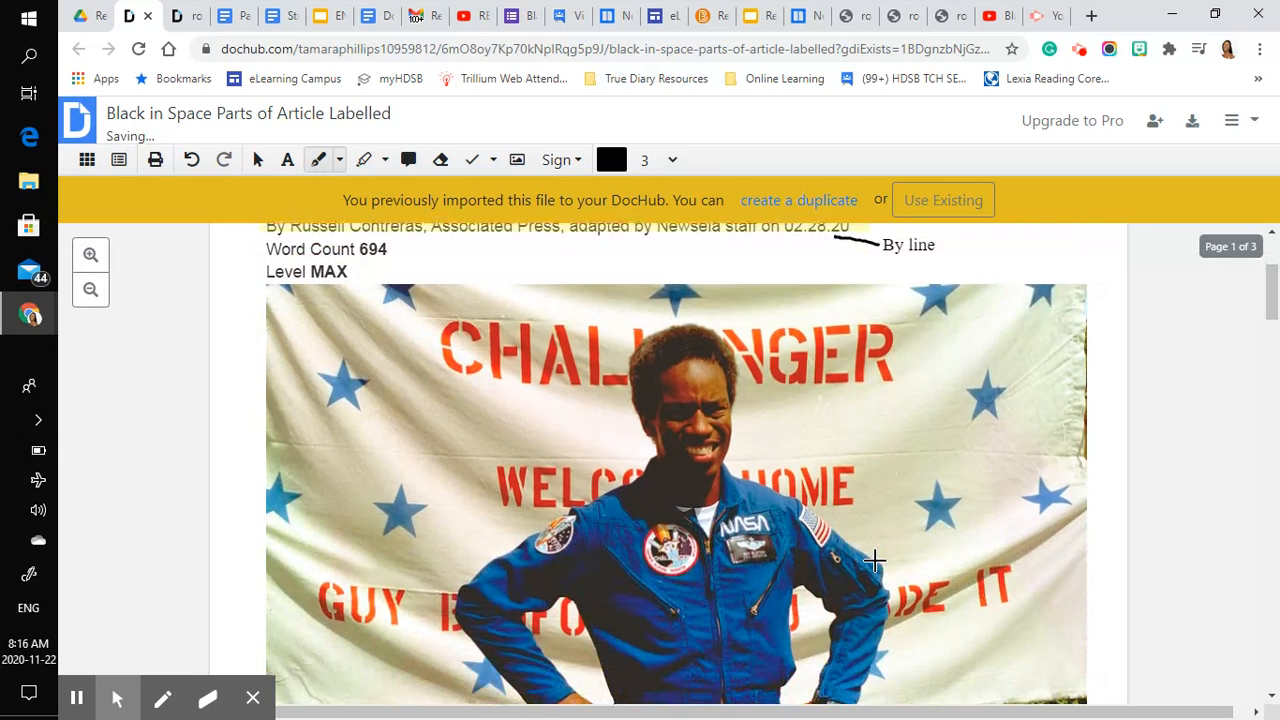
scroll(874, 560, up, 2)
scroll(897, 615, down, 7)
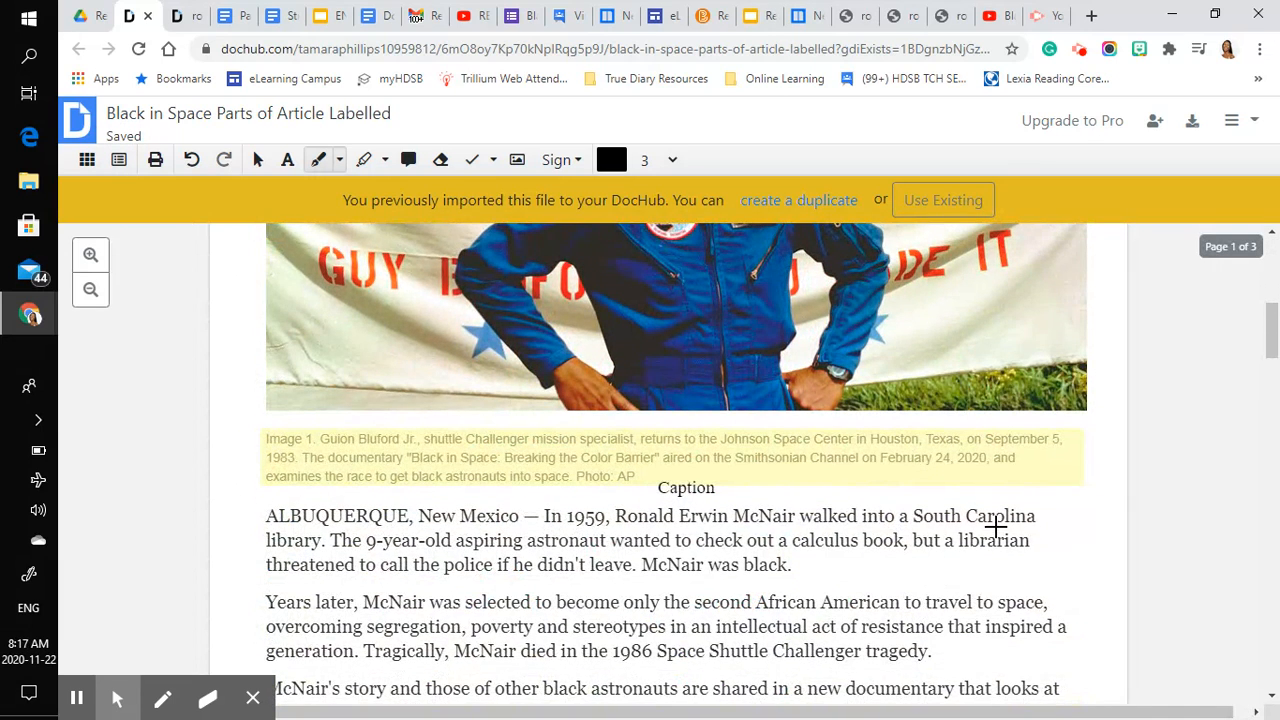
click(1194, 124)
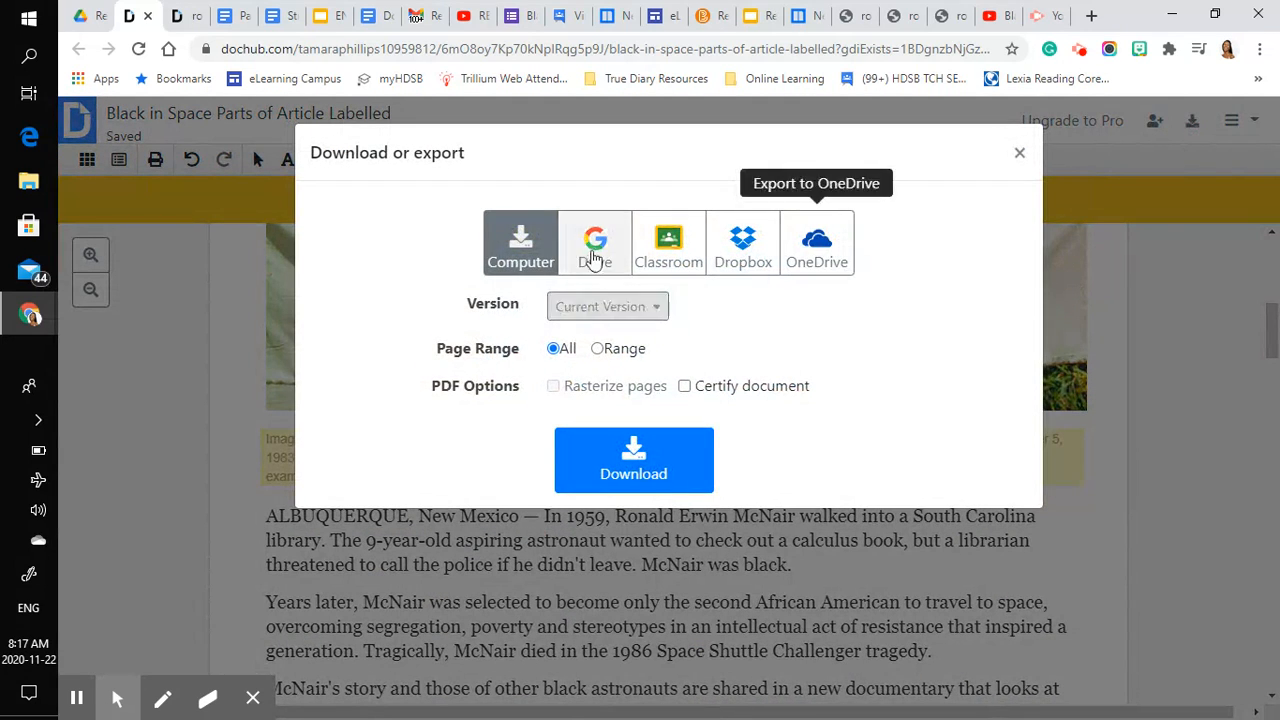
click(594, 256)
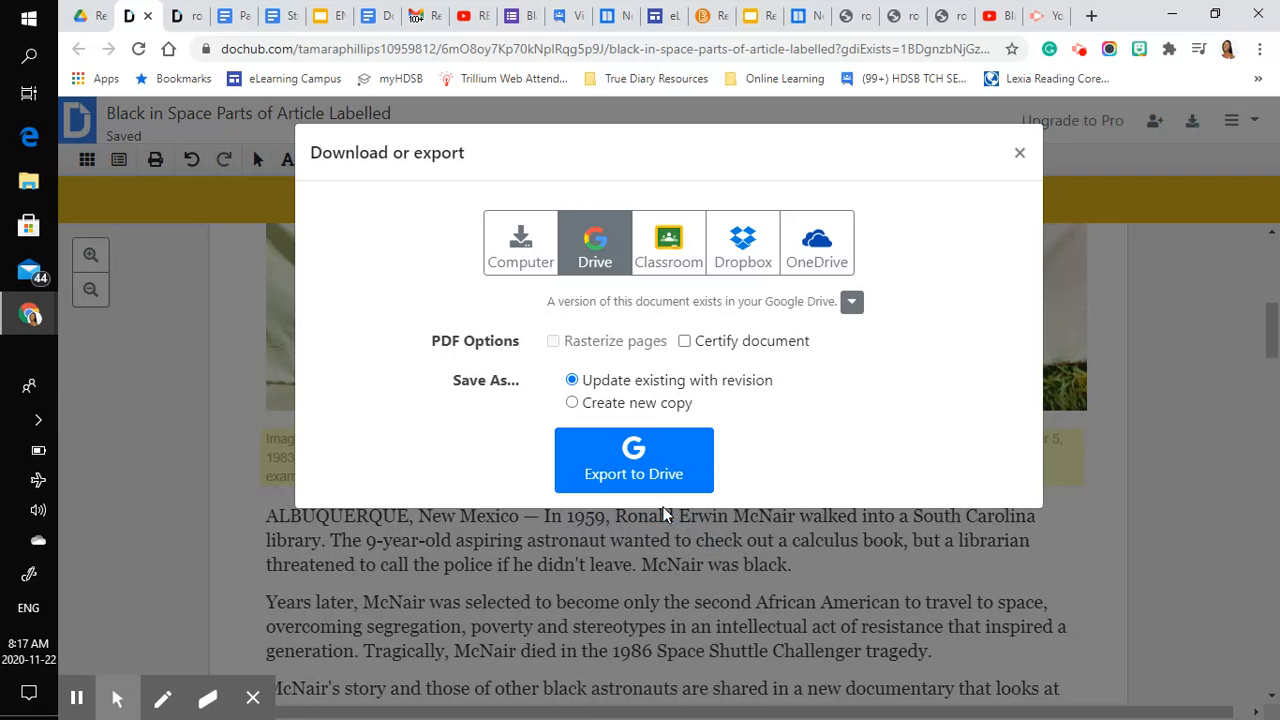
click(646, 458)
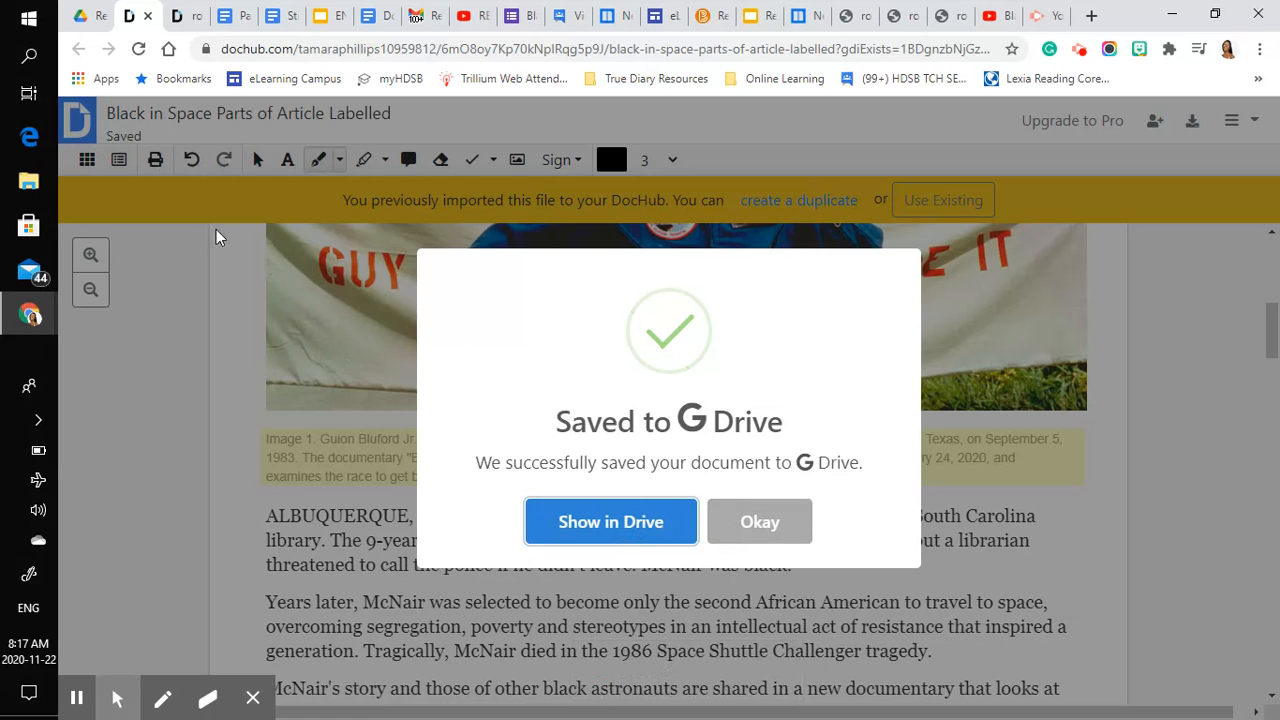
- Switch to Google Drive and move "Black in Space Parts of Article Labelled.pdf" from the recent files into the Reading folder, accepting the access change
click(86, 15)
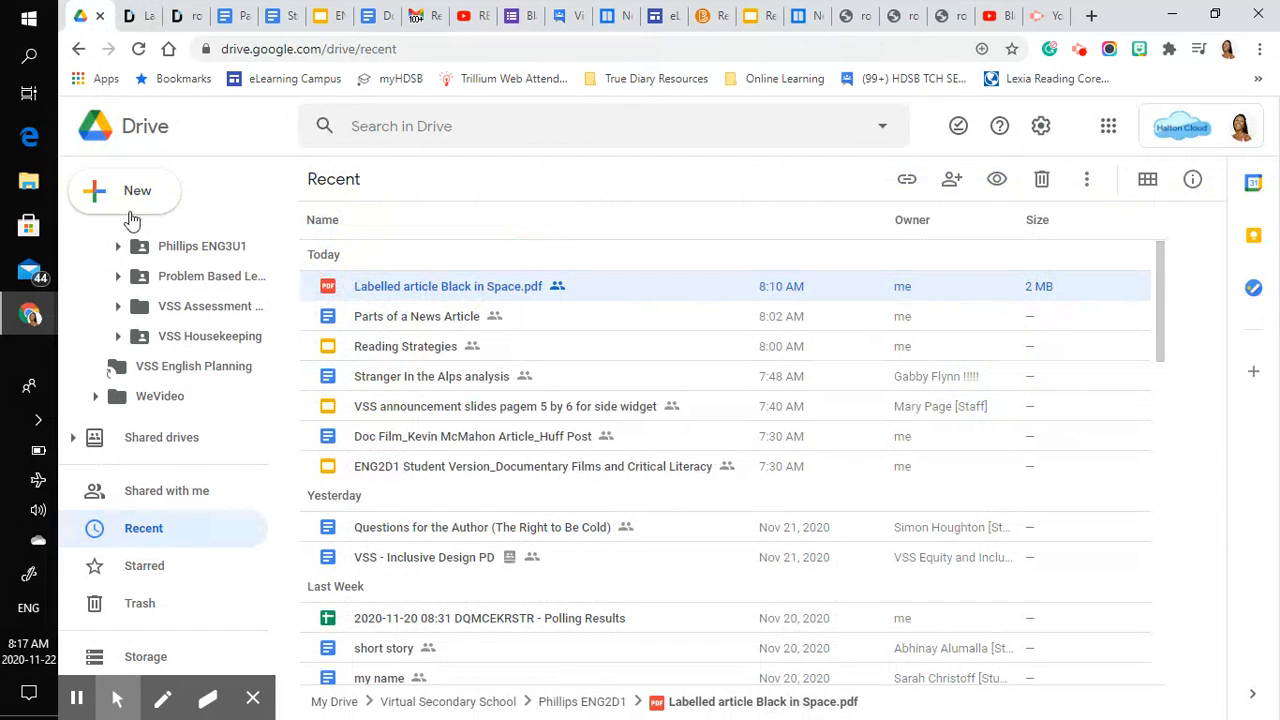
click(140, 533)
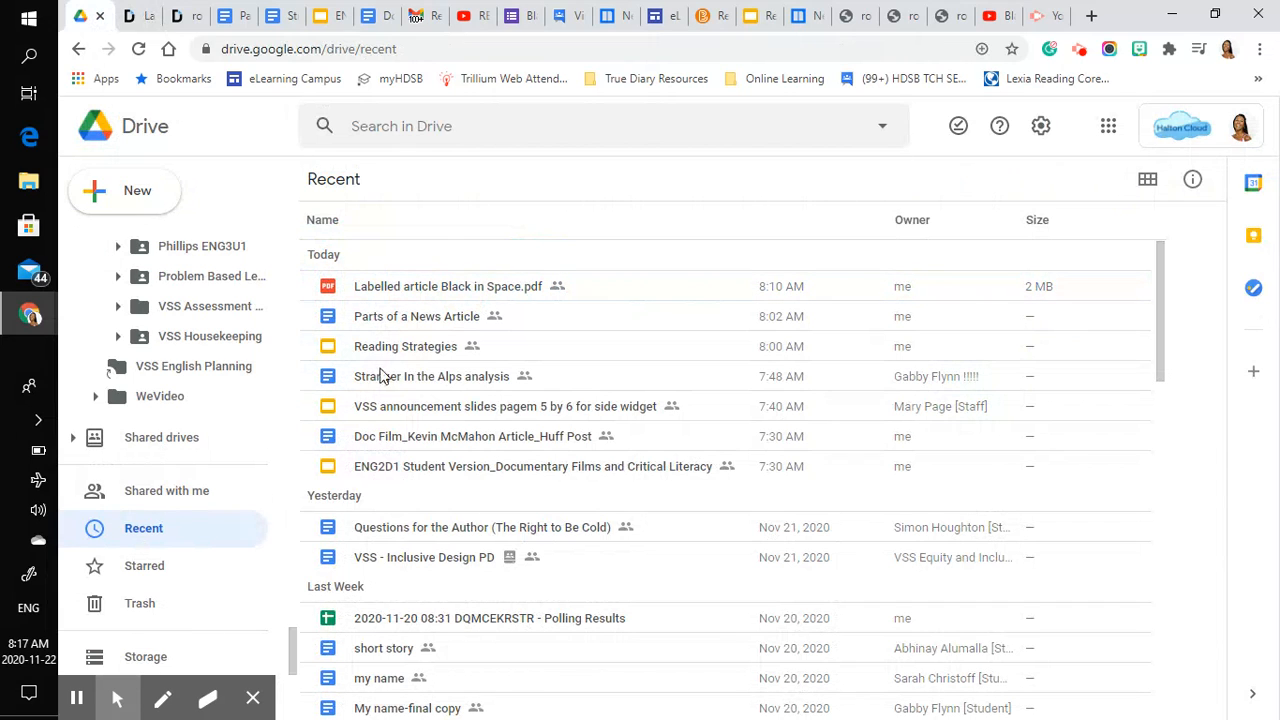
scroll(203, 305, up, 1)
scroll(203, 305, up, 5)
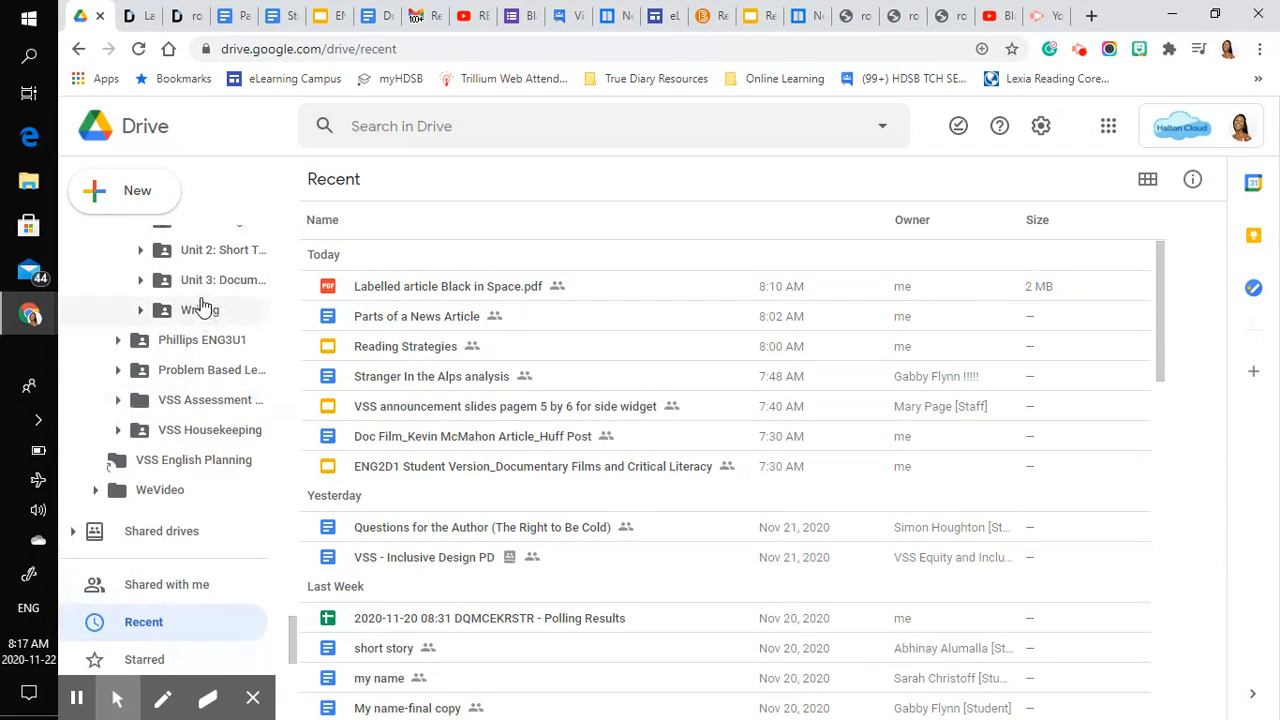
drag(378, 293, 193, 338)
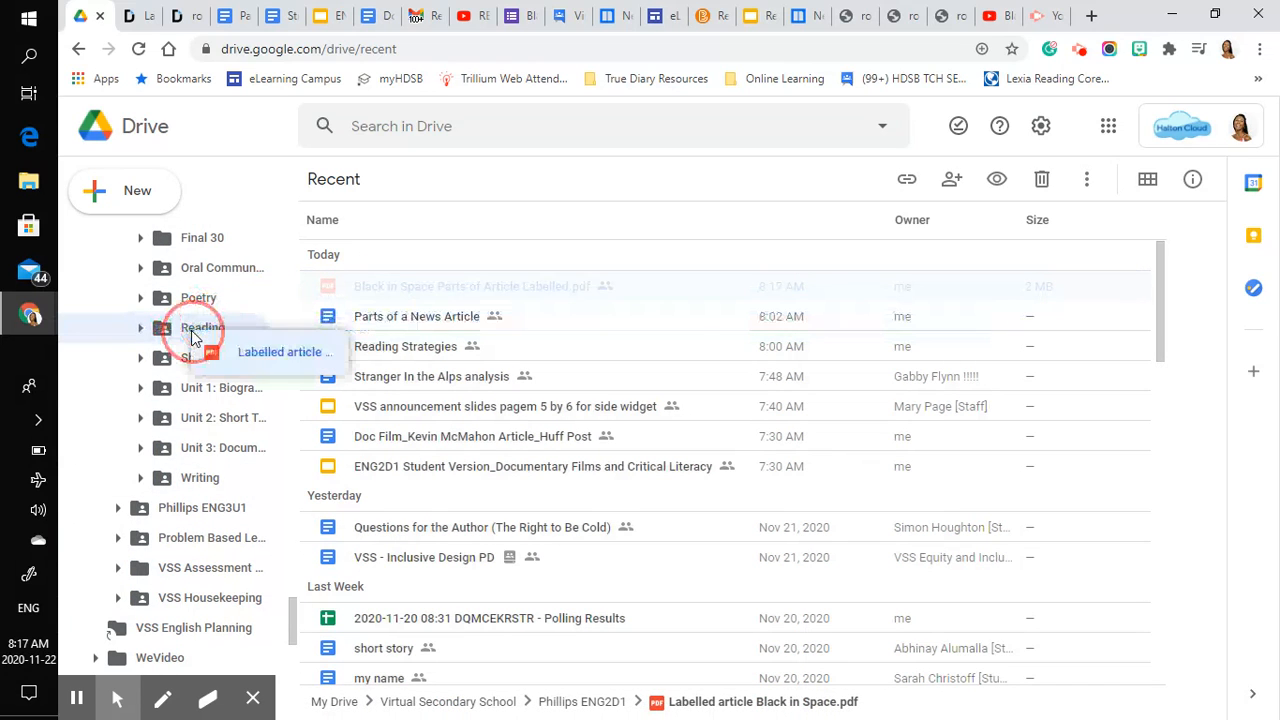
drag(193, 338, 193, 335)
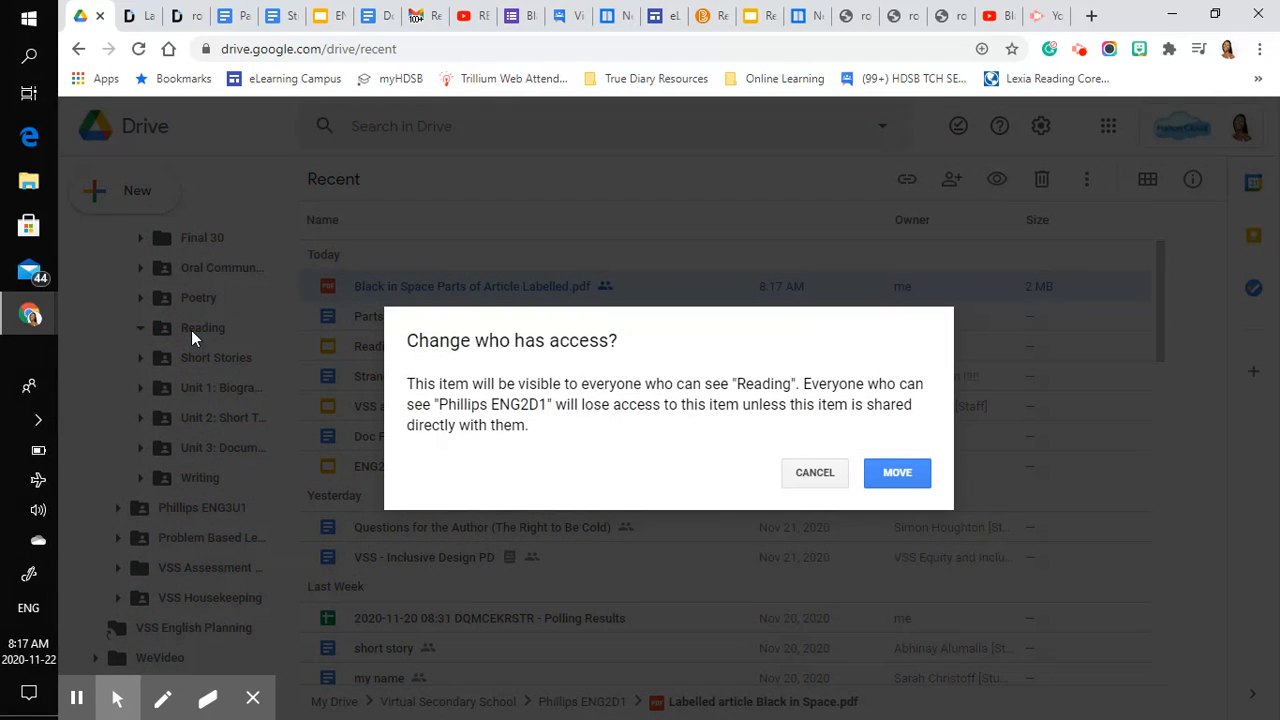
click(893, 473)
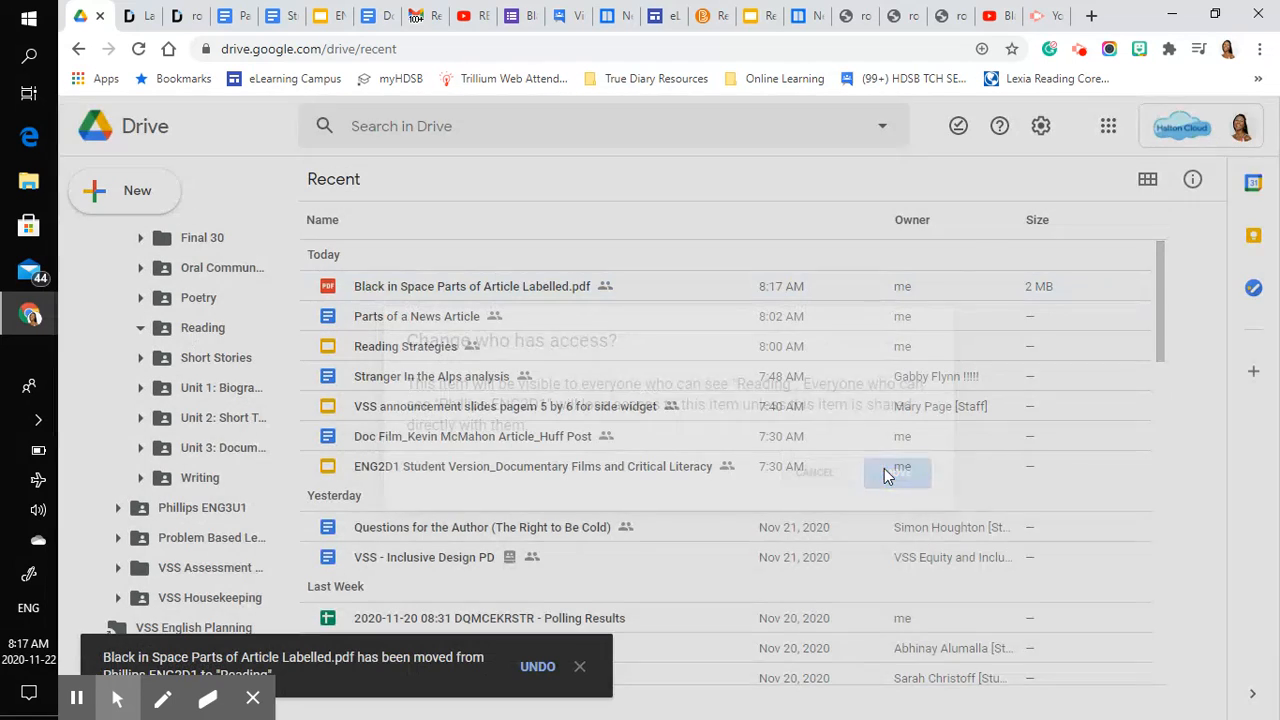